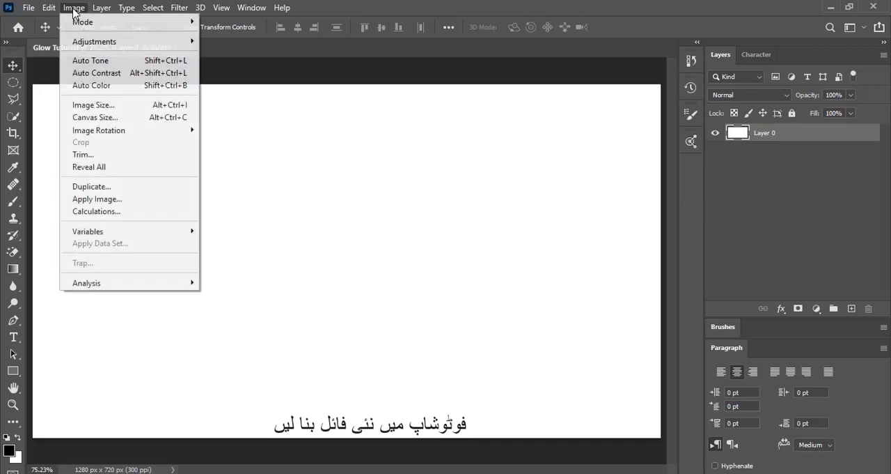
- Check the document's image size and fill Layer 0 with black
{"action": "left_click", "coordinate": [104, 105]}
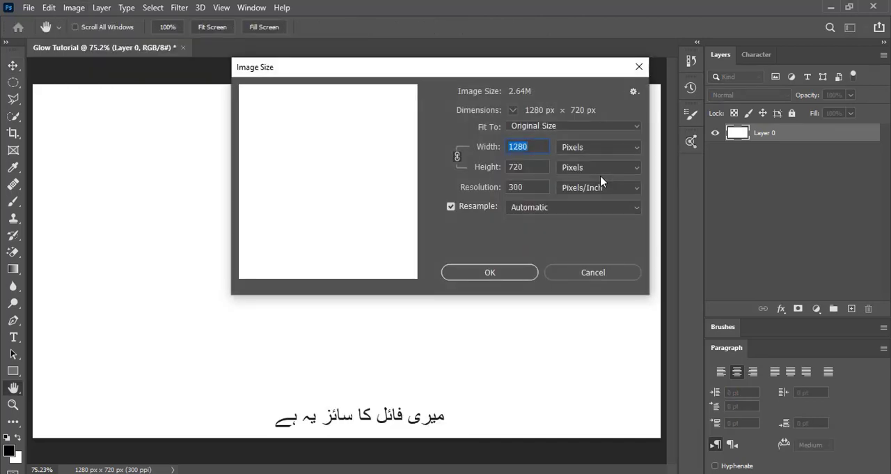
{"action": "left_click", "coordinate": [476, 272]}
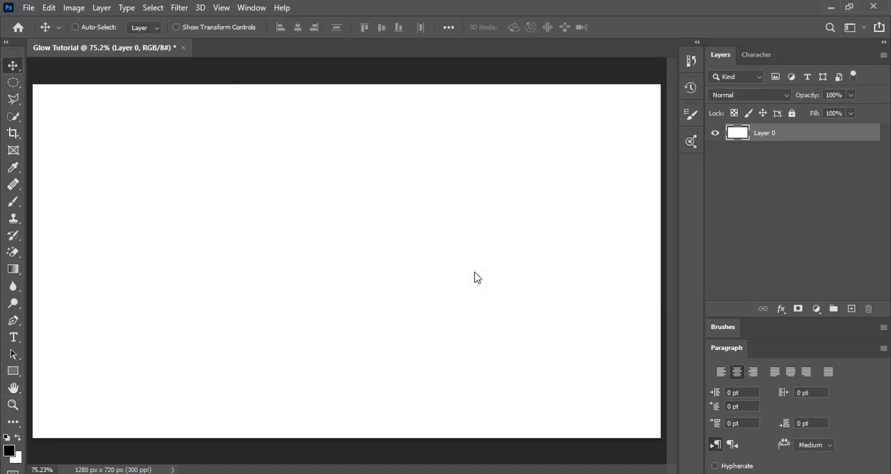
{"action": "key", "text": "x"}
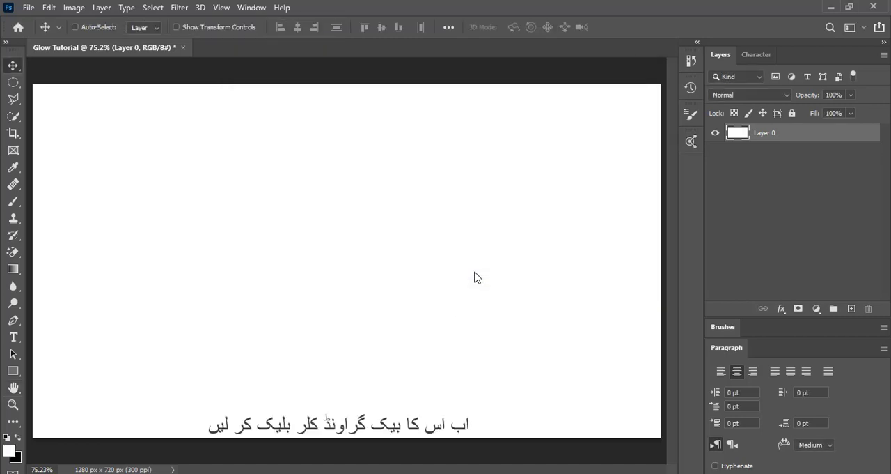
{"action": "key", "text": "ctrl+BackSpace"}
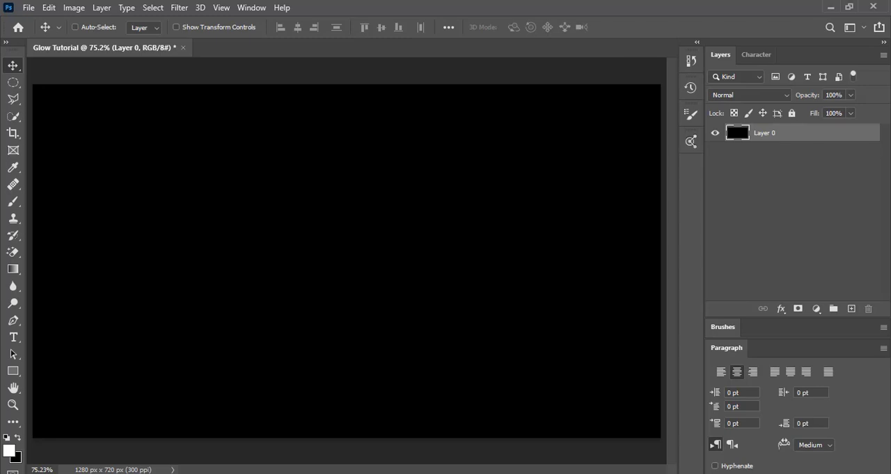
- Set the foreground colour to #121212
{"action": "left_click", "coordinate": [11, 452]}
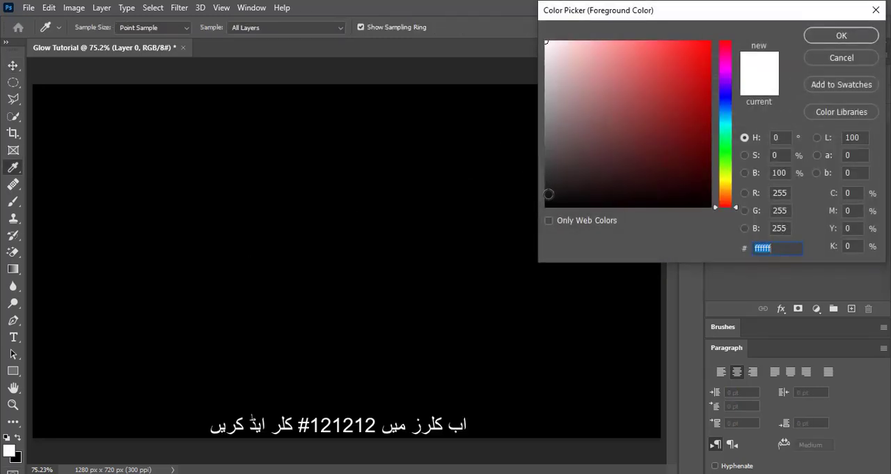
{"action": "type", "text": "121212"}
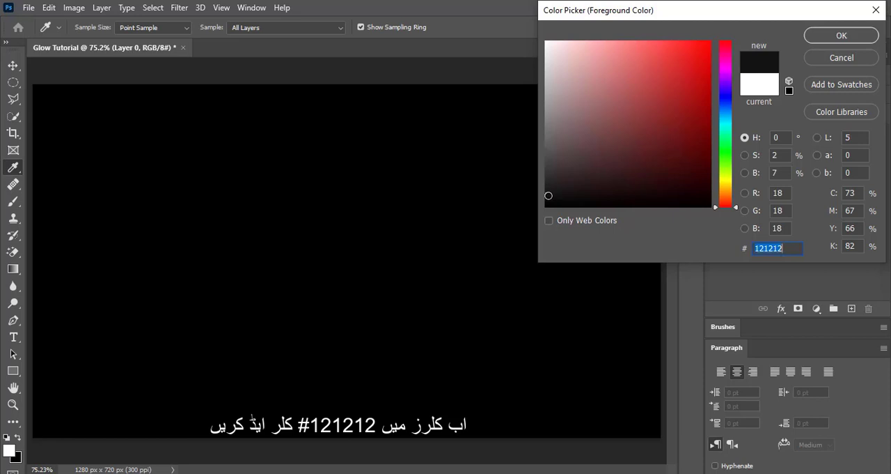
{"action": "left_click", "coordinate": [834, 35]}
{"action": "key", "text": "v"}
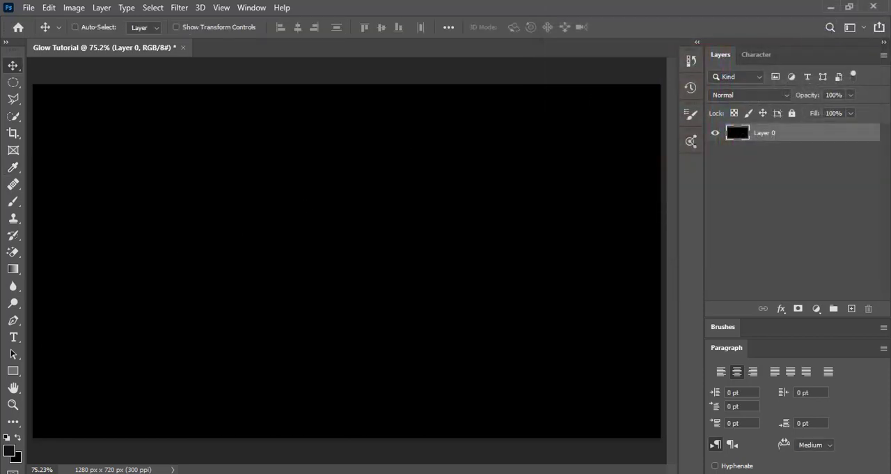
- Add the text GLOW on the canvas in TeX Gyre Adventor Bold
{"action": "left_click", "coordinate": [14, 338]}
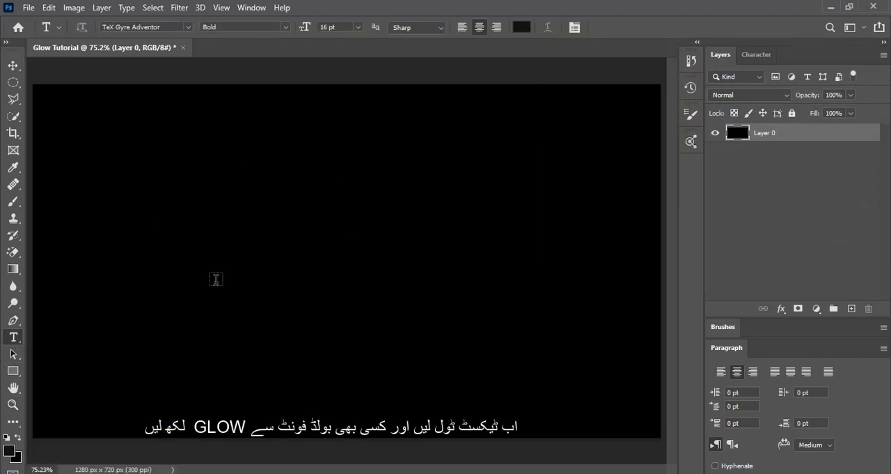
{"action": "left_click", "coordinate": [260, 259]}
{"action": "type", "text": "GLOW"}
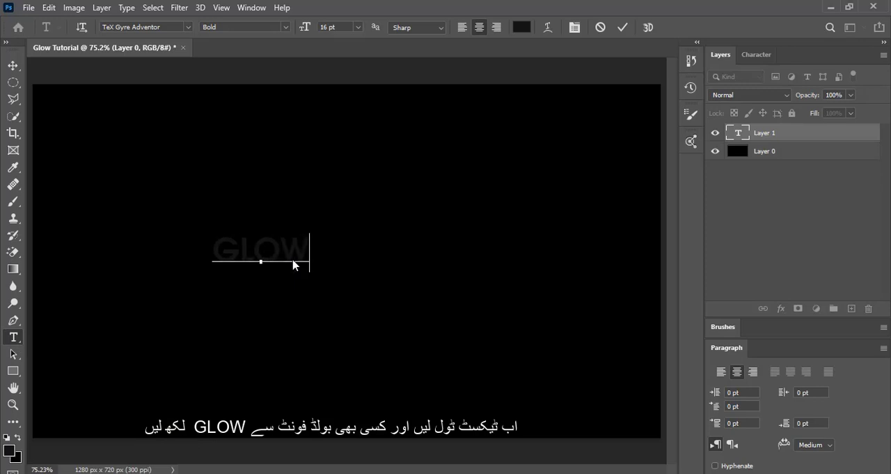
- Enlarge the whole GLOW text to 60 pt and commit the edit
{"action": "key", "text": "ctrl+a"}
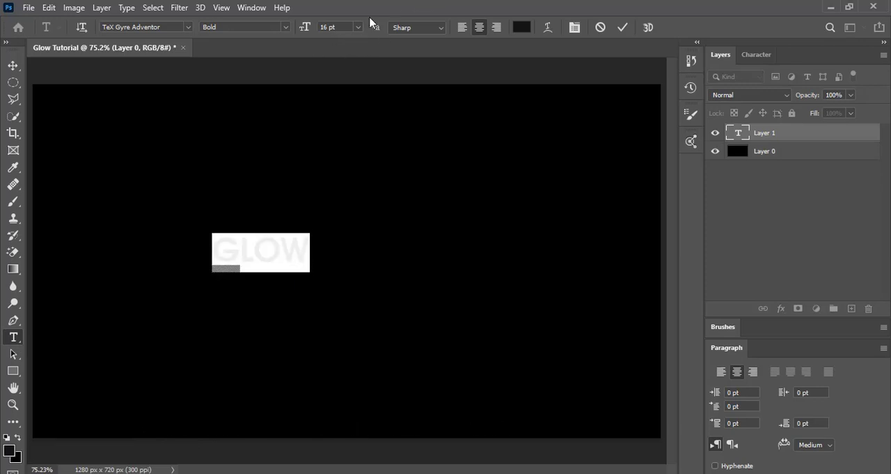
{"action": "left_click", "coordinate": [358, 27]}
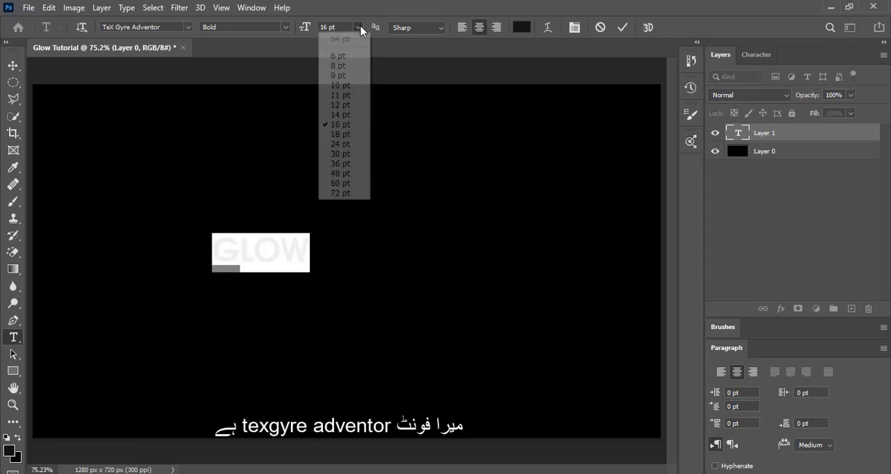
{"action": "left_click", "coordinate": [354, 173]}
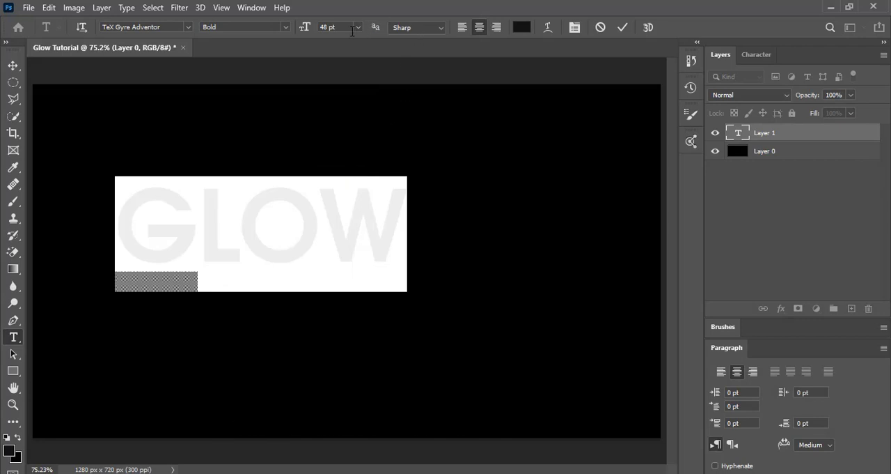
{"action": "left_click", "coordinate": [359, 29]}
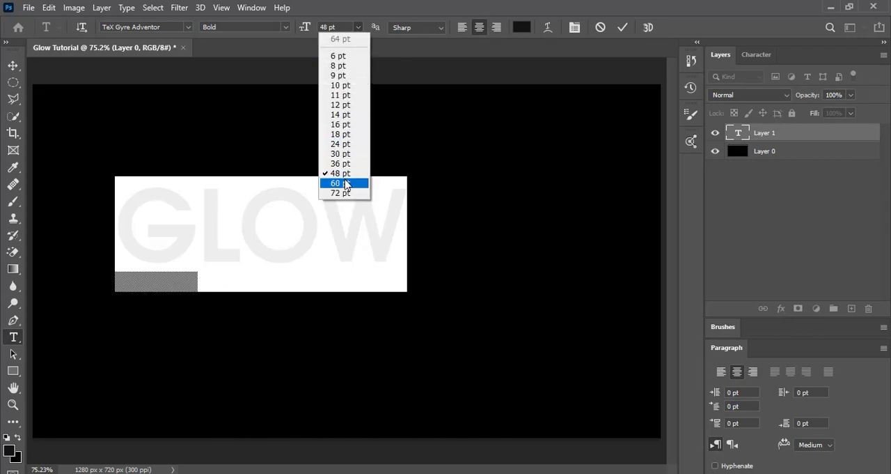
{"action": "left_click", "coordinate": [345, 182]}
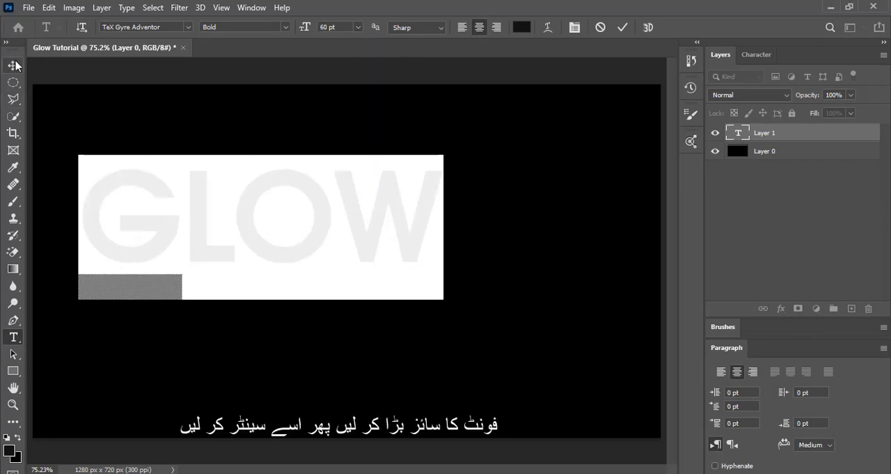
{"action": "left_click", "coordinate": [15, 66]}
- Centre the GLOW text horizontally and vertically on the canvas, leaving no selection active
{"action": "left_click", "coordinate": [15, 66]}
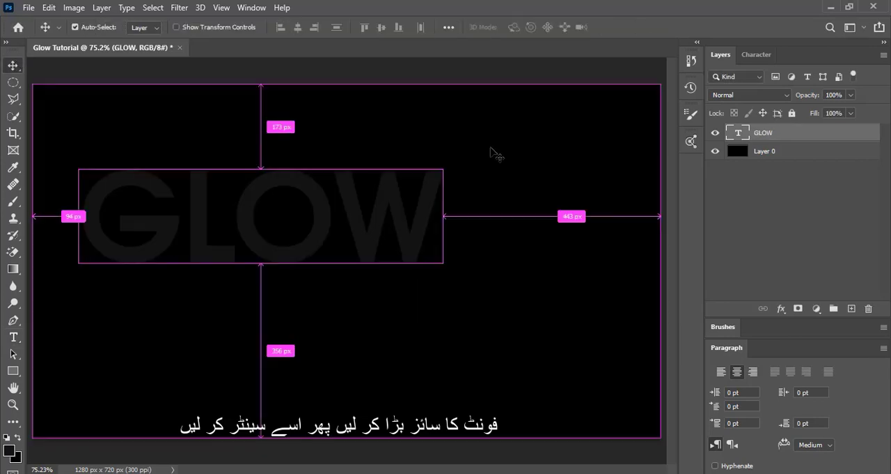
{"action": "key", "text": "ctrl+a"}
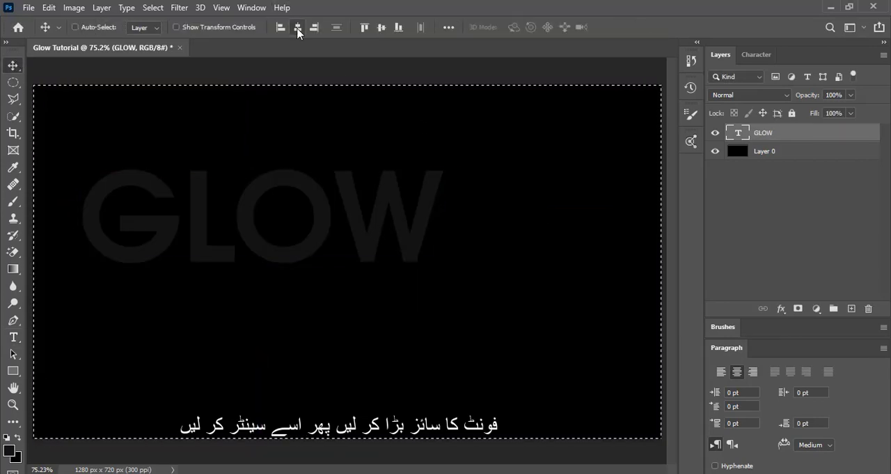
{"action": "left_click", "coordinate": [382, 27]}
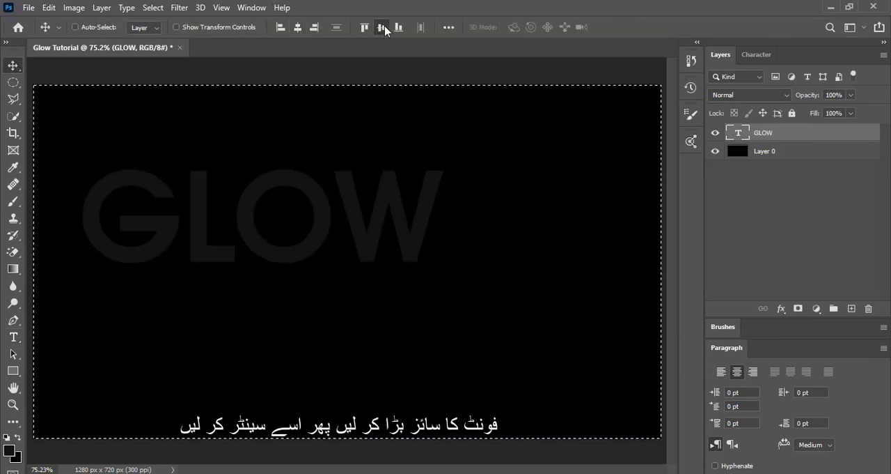
{"action": "left_click", "coordinate": [298, 27]}
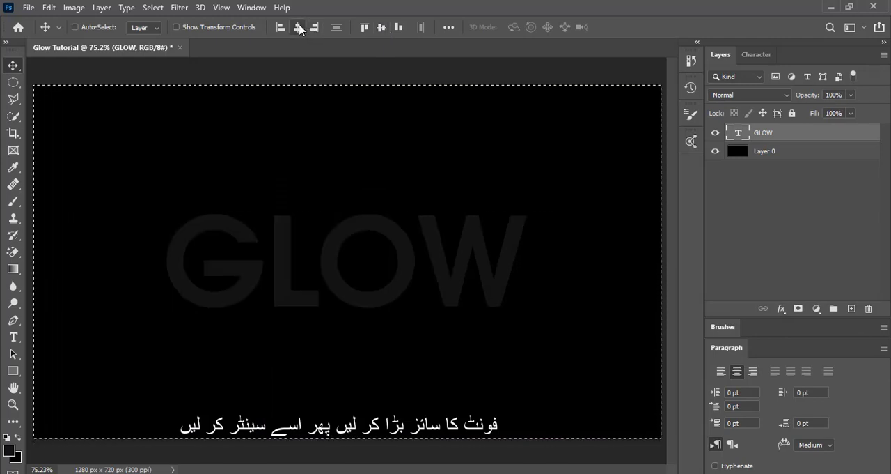
{"action": "key", "text": "ctrl+d"}
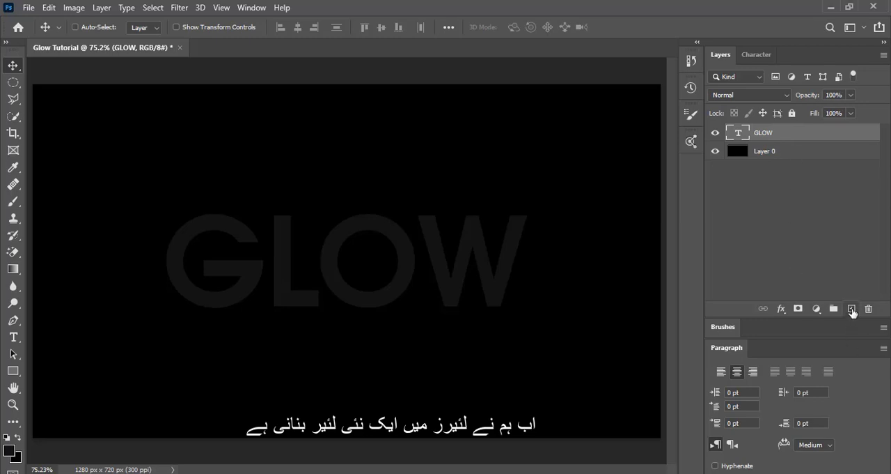
- Add a new layer above the GLOW text and choose the Hard Round brush at 16 px
{"action": "left_click", "coordinate": [851, 309]}
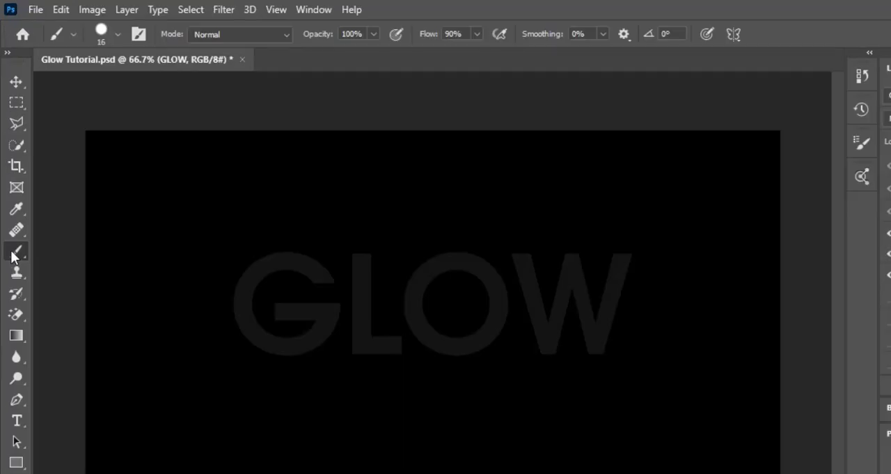
{"action": "right_click", "coordinate": [13, 202]}
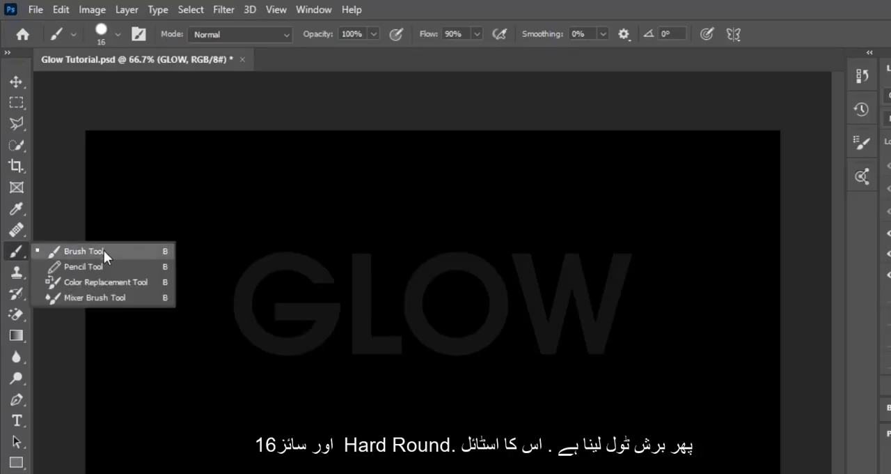
{"action": "left_click", "coordinate": [104, 251]}
{"action": "left_click", "coordinate": [115, 34]}
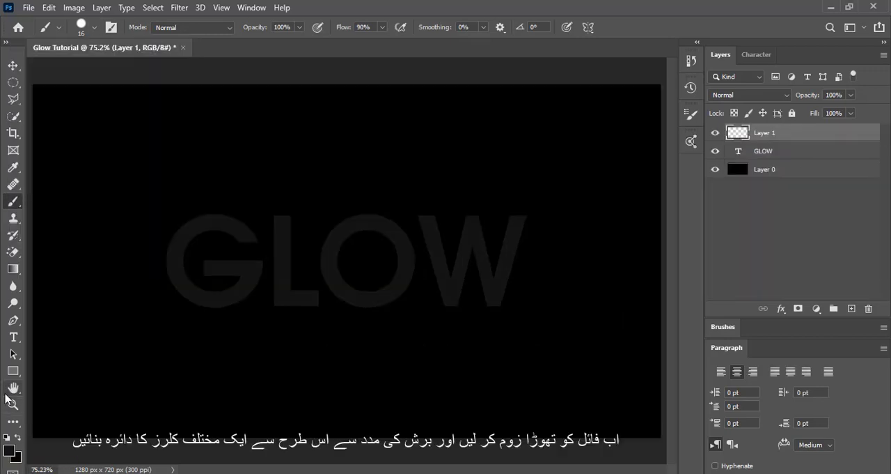
- Paint a single bright pink brush dot on Layer 1, above and to the left of the letter G
{"action": "left_click", "coordinate": [12, 403]}
{"action": "left_click", "coordinate": [81, 162]}
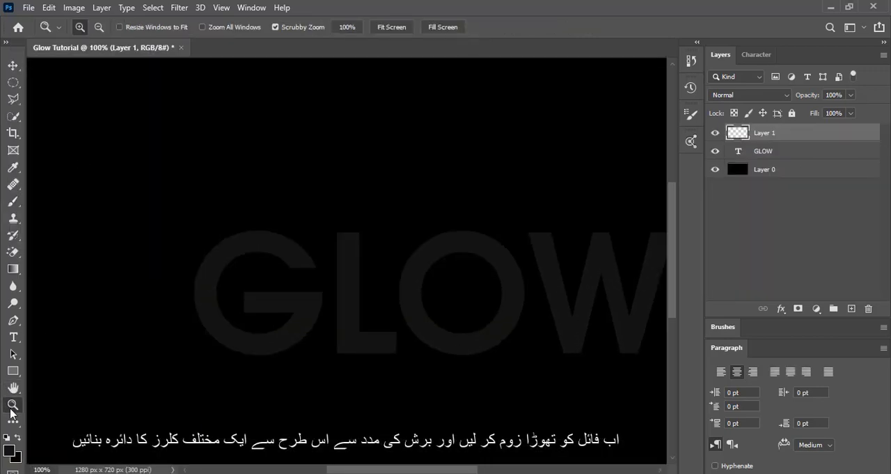
{"action": "left_click", "coordinate": [13, 201]}
{"action": "left_click", "coordinate": [9, 448]}
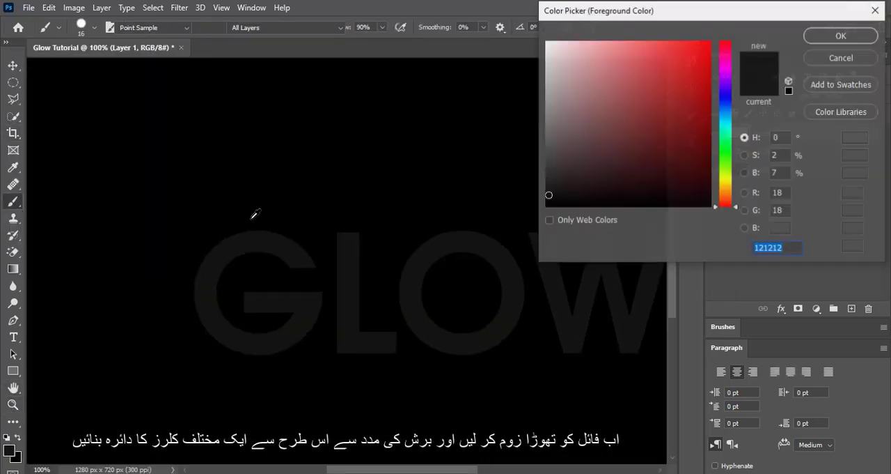
{"action": "left_click", "coordinate": [727, 54]}
{"action": "left_click", "coordinate": [697, 46]}
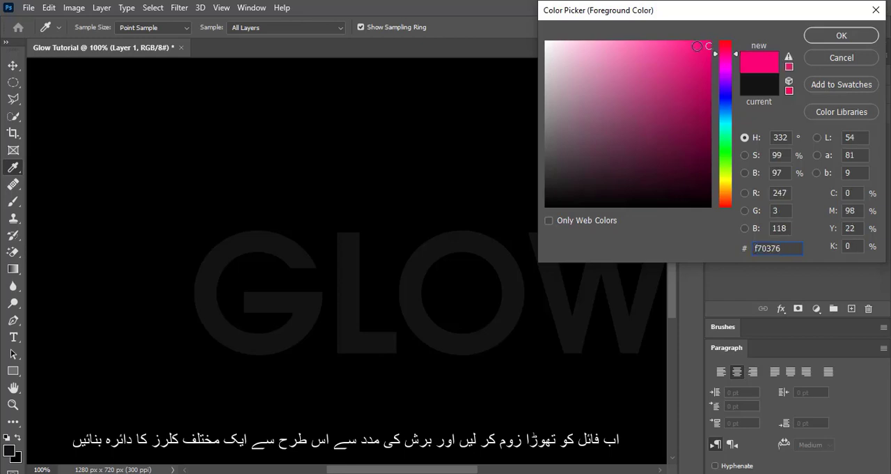
{"action": "left_click", "coordinate": [863, 37]}
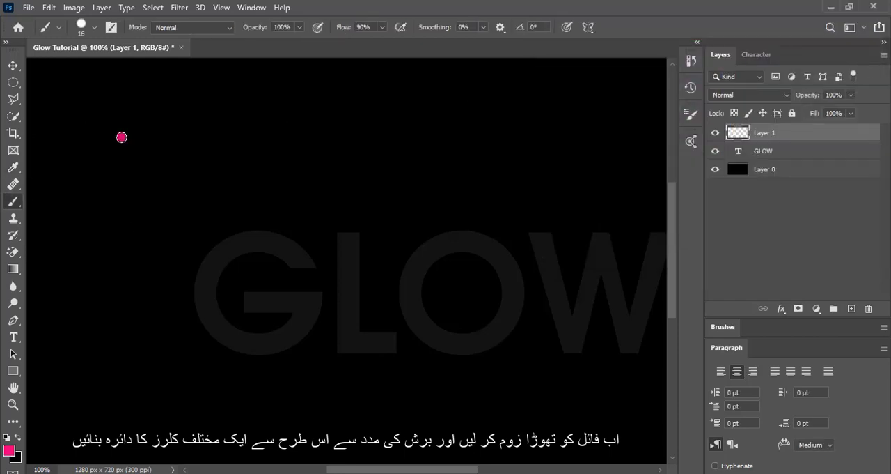
- Paint a purple #8015f7 dot diagonally below the pink one, followed by a blue #158af7 dot below right of it
{"action": "left_click", "coordinate": [10, 448]}
{"action": "left_click", "coordinate": [726, 83]}
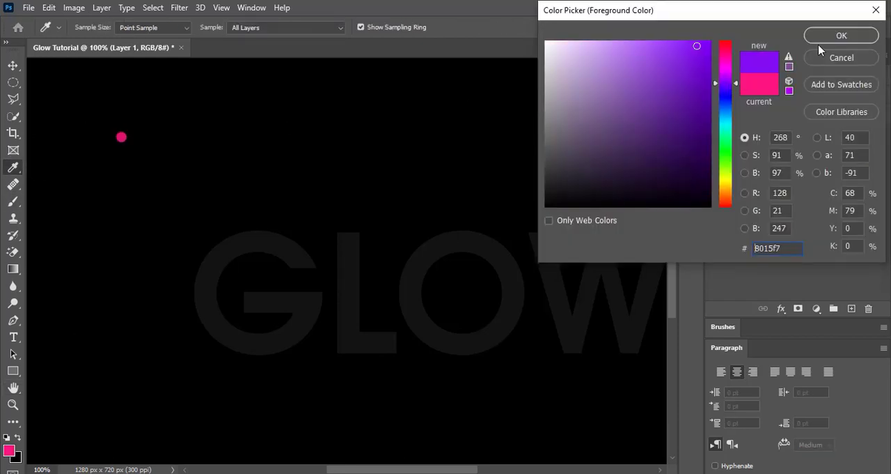
{"action": "left_click", "coordinate": [829, 36]}
{"action": "left_click", "coordinate": [126, 145]}
{"action": "left_click", "coordinate": [10, 449]}
{"action": "left_click", "coordinate": [727, 108]}
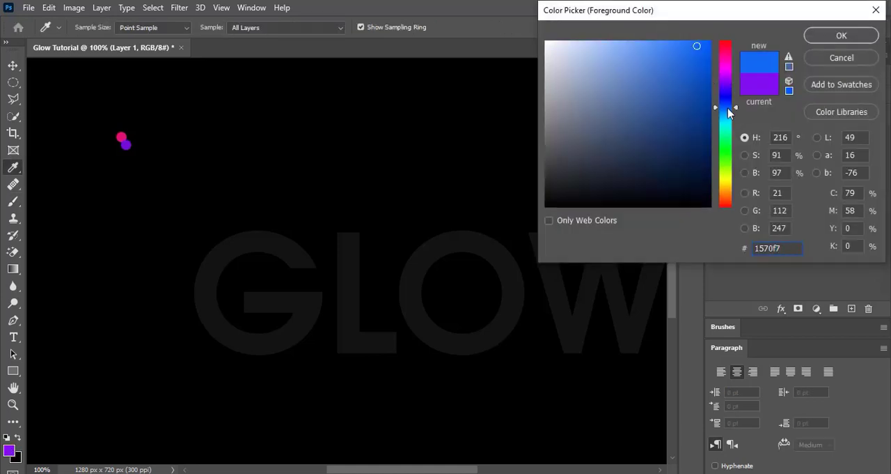
{"action": "left_click", "coordinate": [841, 35]}
{"action": "left_click", "coordinate": [131, 152]}
- Paint a teal #15f79f dot to the right of the purple dot and a green dot above it beside the pink one
{"action": "left_click", "coordinate": [10, 449]}
{"action": "left_click", "coordinate": [726, 111]}
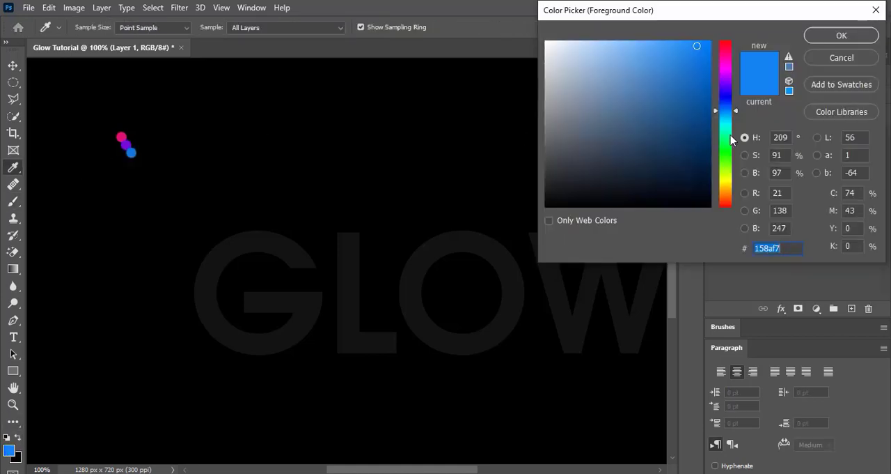
{"action": "mouse_move", "coordinate": [731, 140]}
{"action": "left_mouse_down"}
{"action": "mouse_move", "coordinate": [727, 202]}
{"action": "mouse_move", "coordinate": [728, 134]}
{"action": "left_mouse_up"}
{"action": "left_click", "coordinate": [842, 35]}
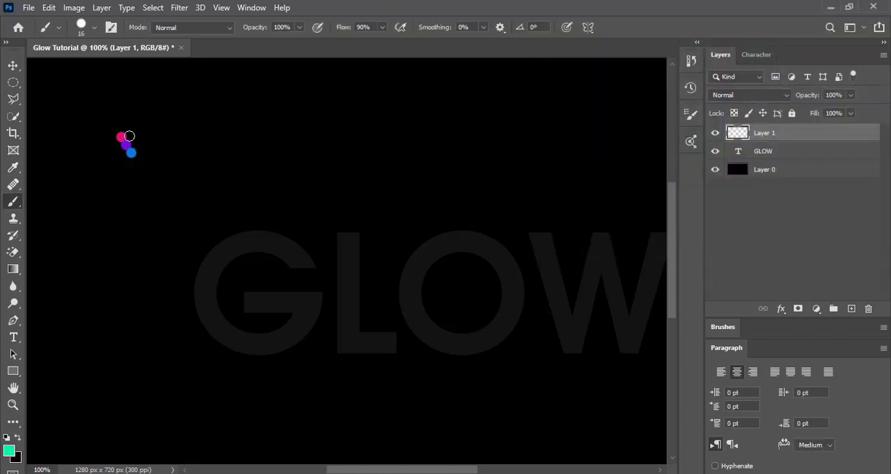
{"action": "left_click", "coordinate": [10, 449]}
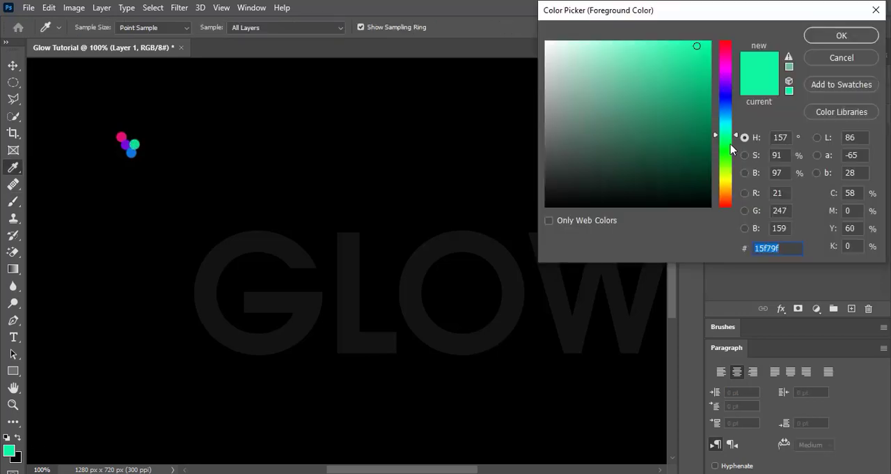
{"action": "left_click_drag", "start_coordinate": [728, 132], "coordinate": [728, 148]}
{"action": "left_click", "coordinate": [843, 35]}
{"action": "left_click", "coordinate": [130, 137]}
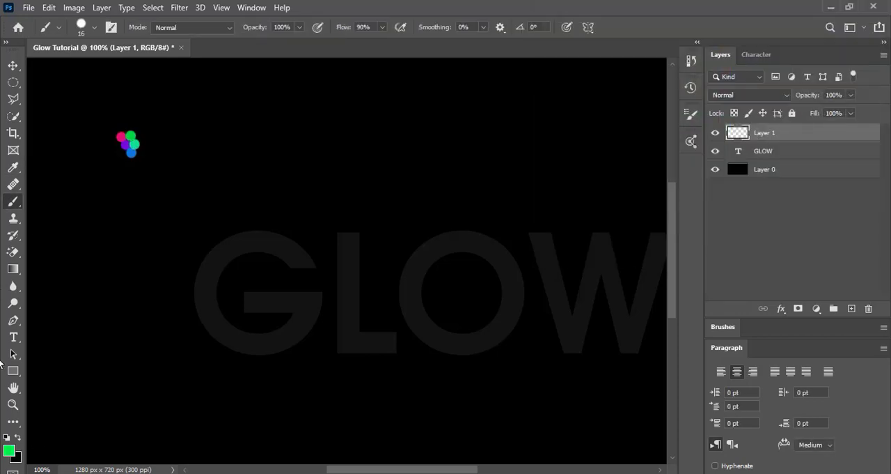
- Complete the ring around the purple dot with a lime green dot on its left and an orange dot at its lower left
{"action": "left_click", "coordinate": [10, 449]}
{"action": "left_click", "coordinate": [728, 161]}
{"action": "left_click", "coordinate": [843, 35]}
{"action": "left_click", "coordinate": [117, 144]}
{"action": "left_click", "coordinate": [9, 449]}
{"action": "left_click", "coordinate": [728, 192]}
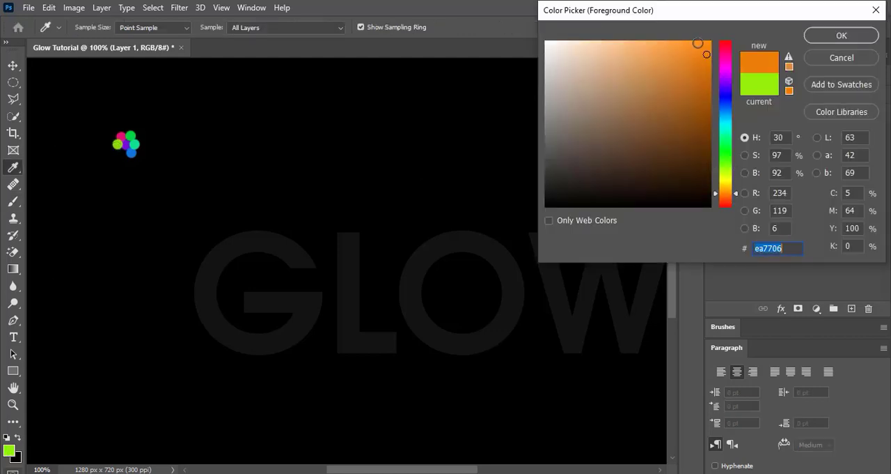
{"action": "left_click", "coordinate": [839, 37]}
{"action": "left_click", "coordinate": [122, 151]}
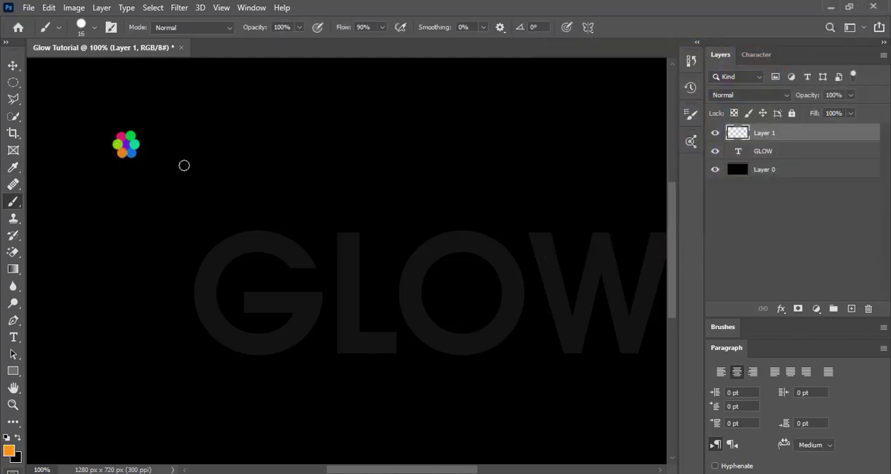
{"action": "left_click", "coordinate": [12, 404]}
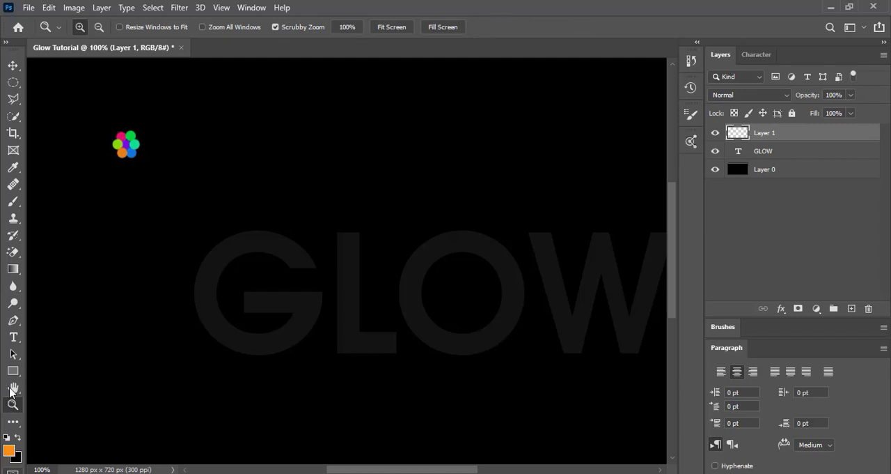
- Switch to the Mixer Brush tool with the whole canvas in view
{"action": "left_click", "coordinate": [135, 136]}
{"action": "left_click", "coordinate": [135, 135]}
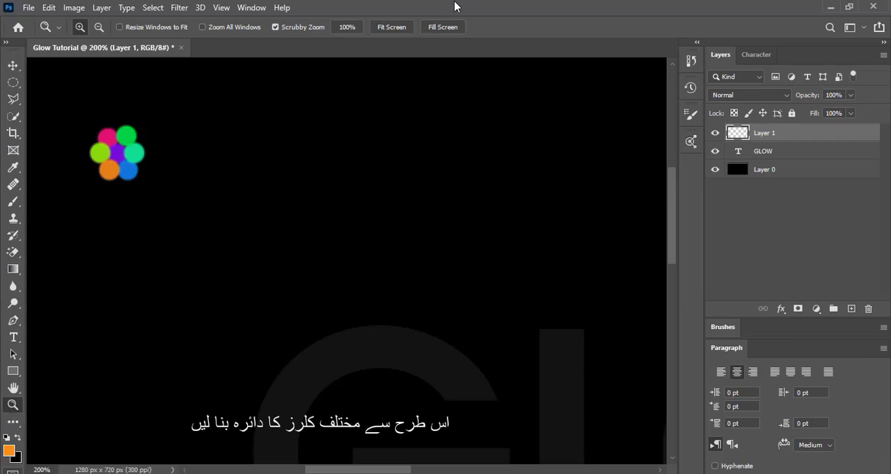
{"action": "left_click", "coordinate": [385, 28]}
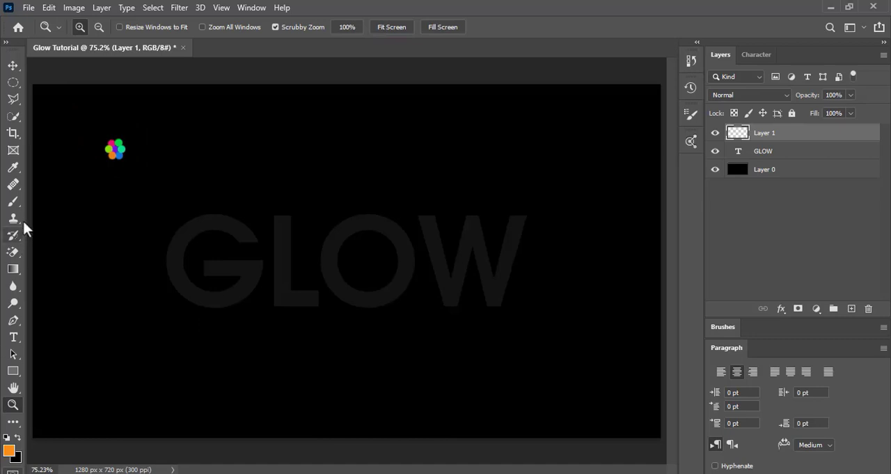
{"action": "left_click", "coordinate": [14, 206]}
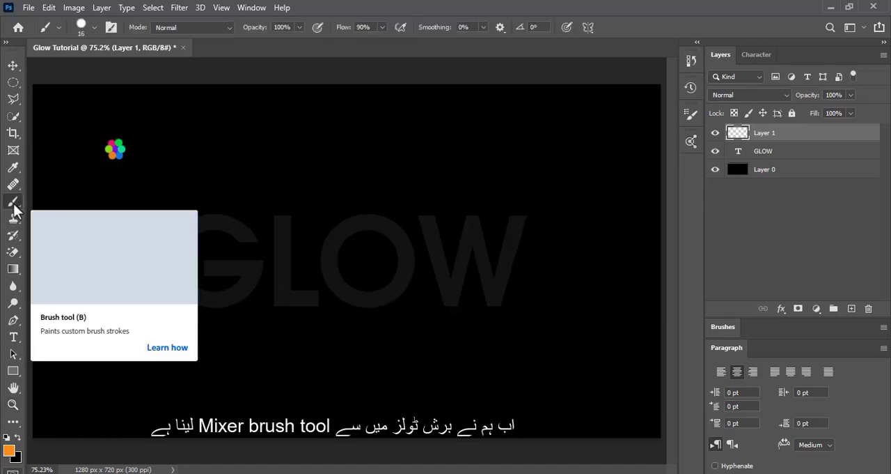
{"action": "right_click", "coordinate": [14, 205]}
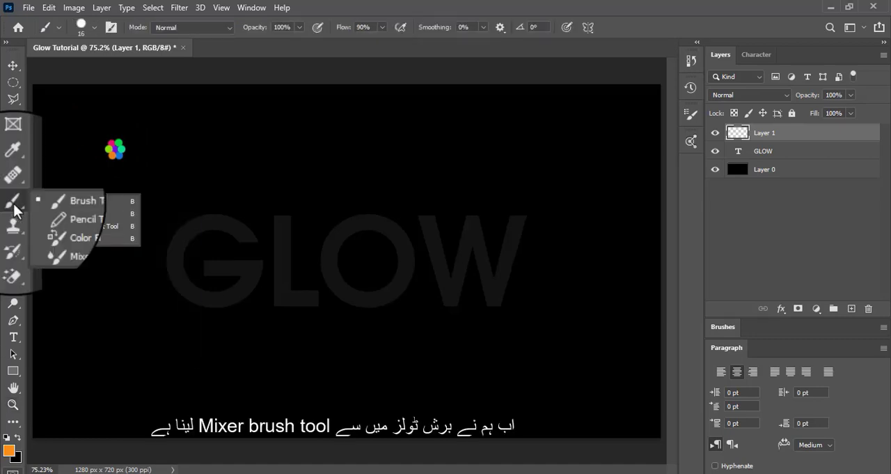
{"action": "left_click", "coordinate": [103, 242]}
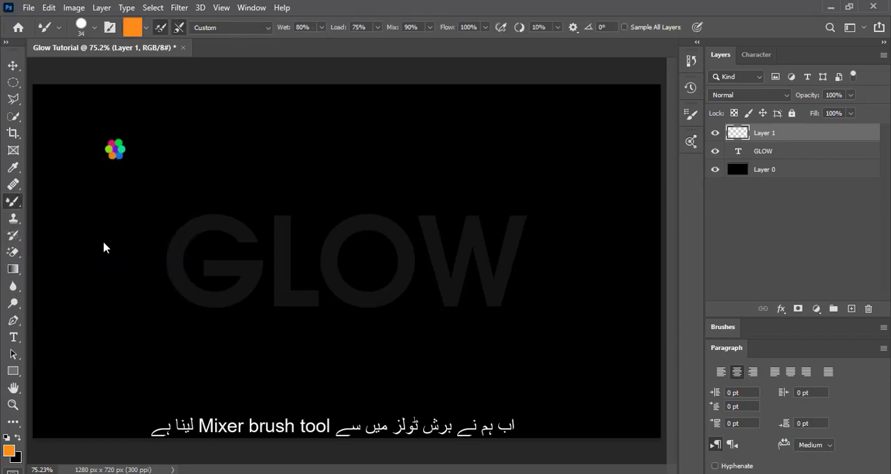
- Choose the Hard Round tip for the Mixer Brush and load it with the multicoloured dot cluster on Layer 1
{"action": "left_click", "coordinate": [94, 27]}
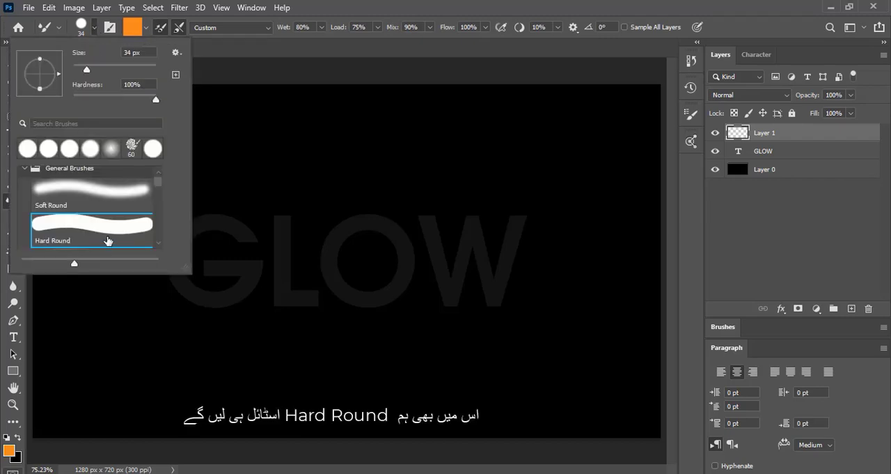
{"action": "left_click", "coordinate": [106, 236]}
{"action": "left_click", "coordinate": [239, 71]}
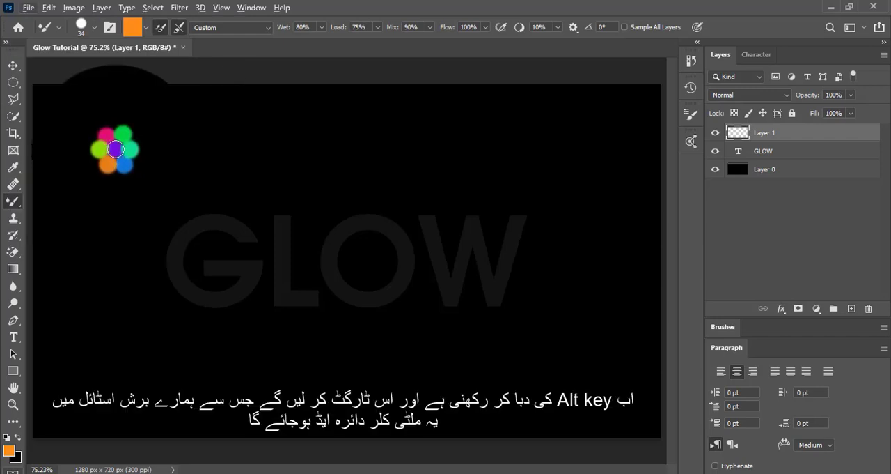
{"action": "left_click", "coordinate": [115, 148], "text": "alt"}
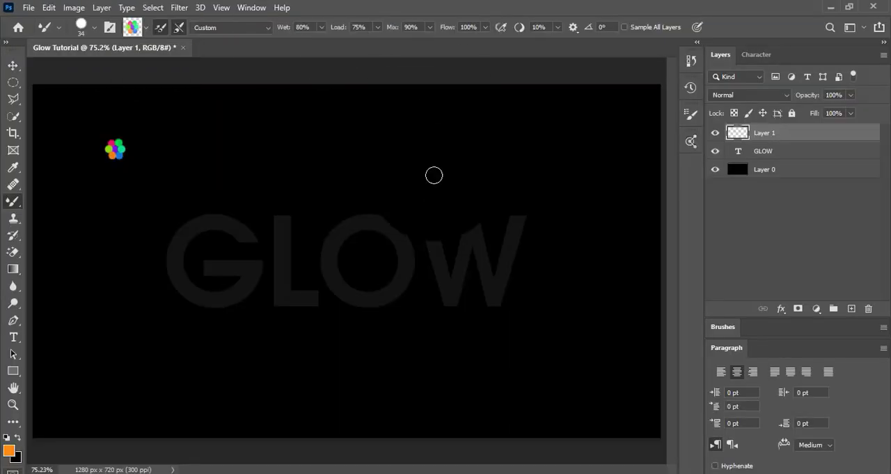
- Hide Layer 1 and add a new empty layer between the GLOW text layer and Layer 0
{"action": "left_click", "coordinate": [713, 134]}
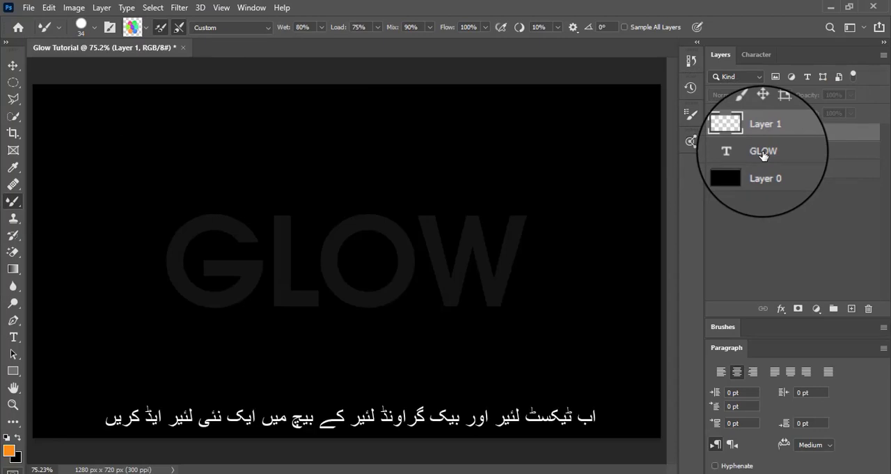
{"action": "left_click", "coordinate": [763, 150]}
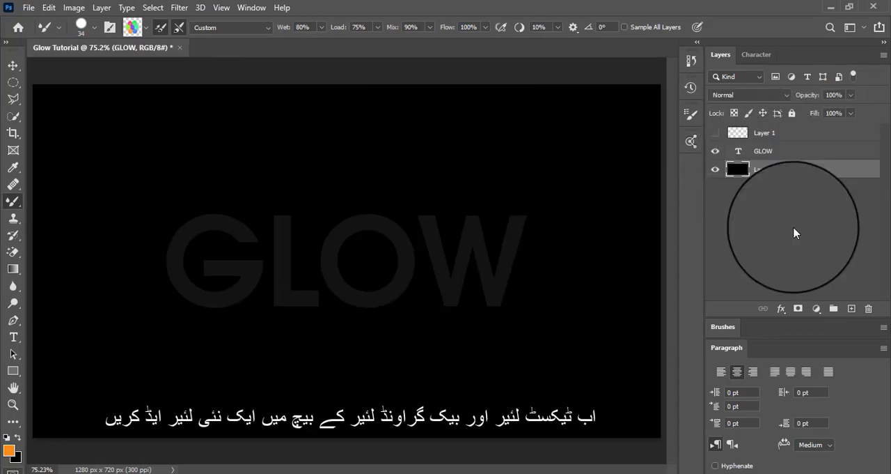
{"action": "left_click", "coordinate": [851, 310]}
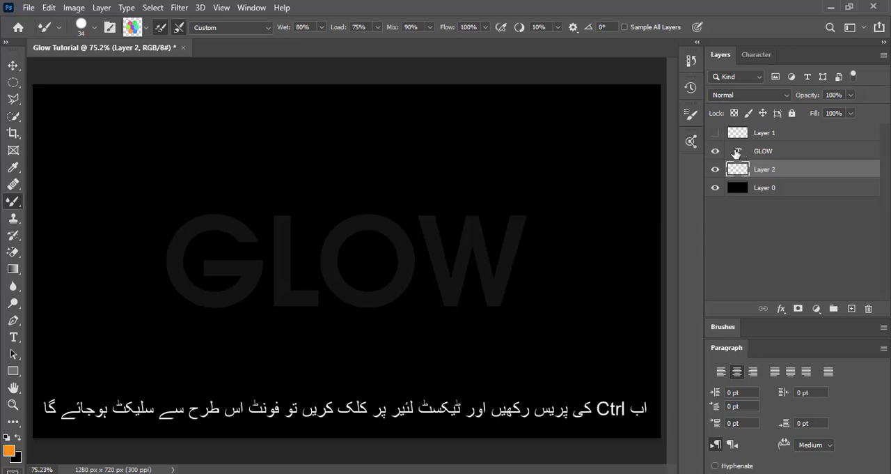
- Load the outline of the GLOW text as a selection and feather it by 12 pixels
{"action": "left_click", "coordinate": [738, 153], "text": "ctrl"}
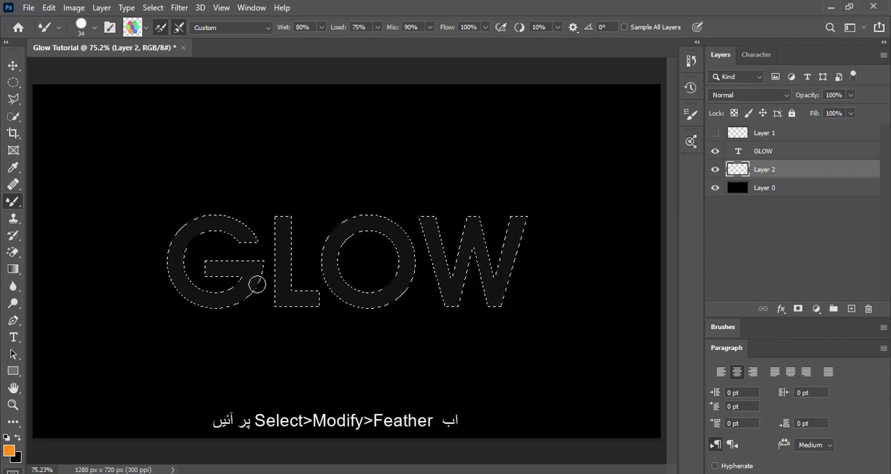
{"action": "left_click", "coordinate": [162, 10]}
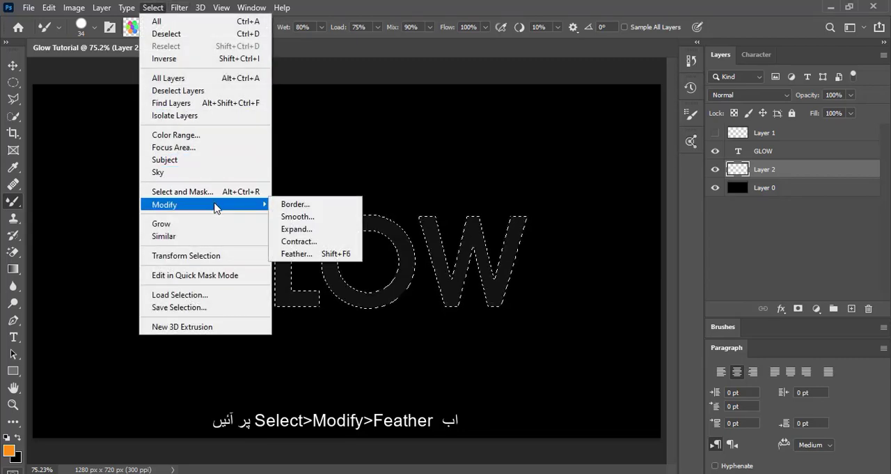
{"action": "left_click", "coordinate": [322, 257]}
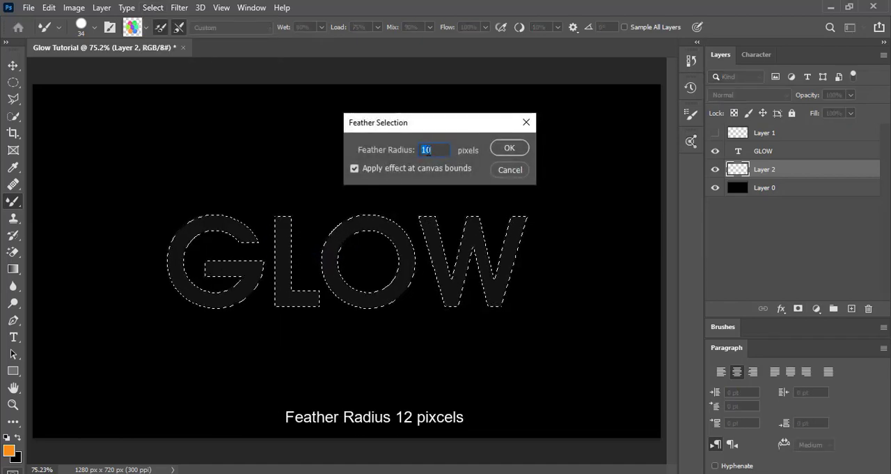
{"action": "scroll", "coordinate": [428, 151], "scroll_direction": "up", "scroll_amount": 1}
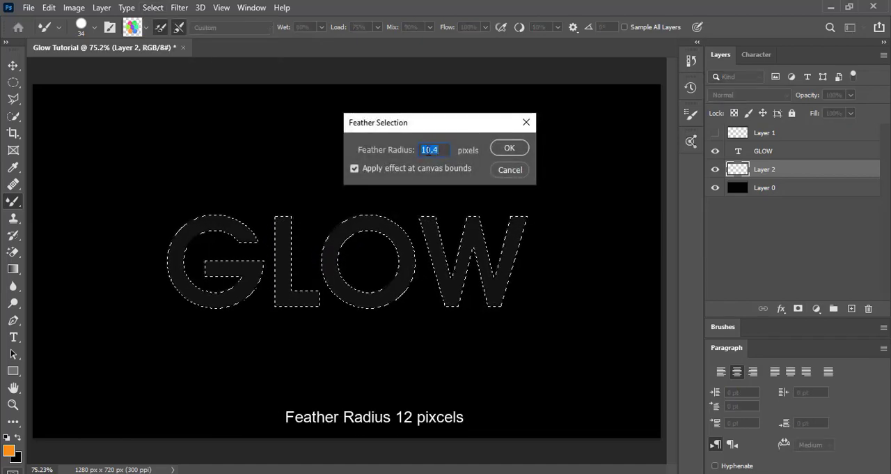
{"action": "type", "text": "12"}
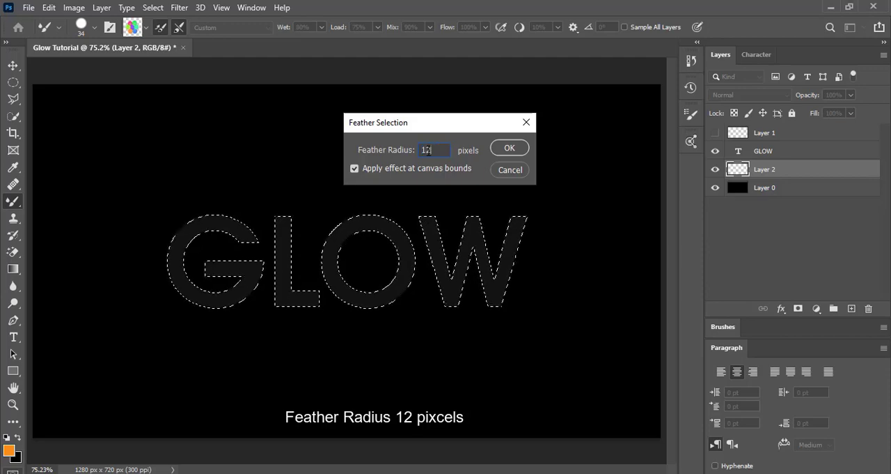
{"action": "left_click", "coordinate": [512, 151]}
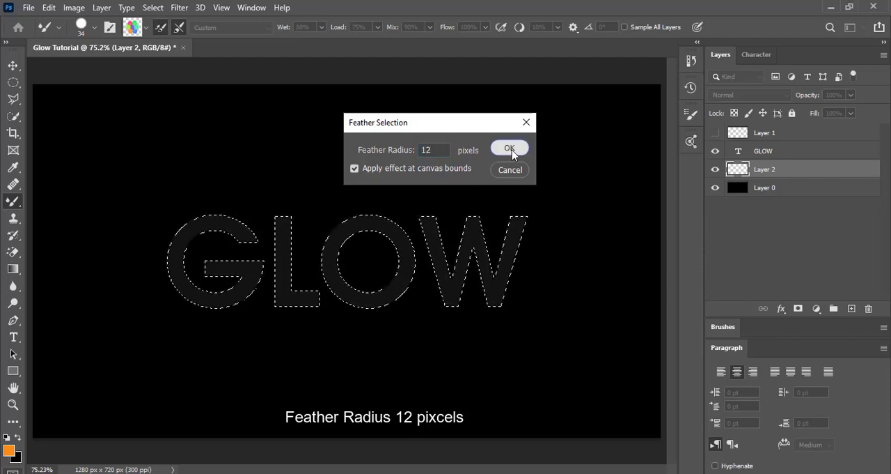
- Enlarge the Mixer Brush to 55 px to suit the letter strokes
{"action": "left_click", "coordinate": [94, 27]}
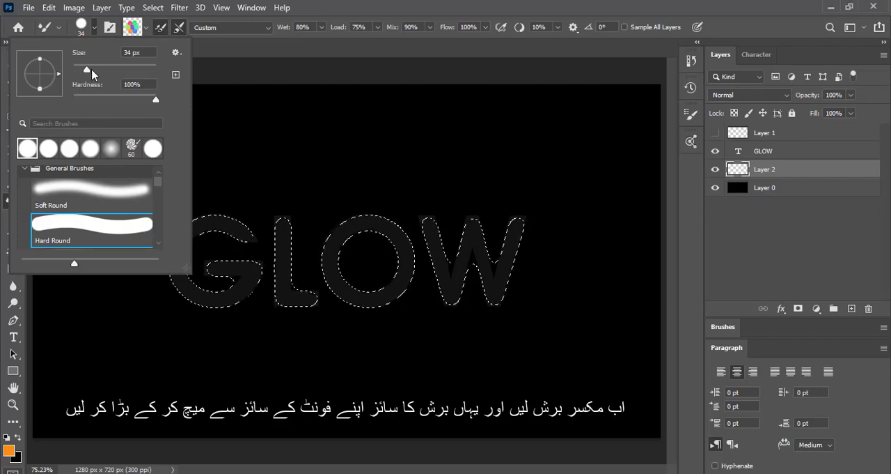
{"action": "left_click", "coordinate": [92, 71]}
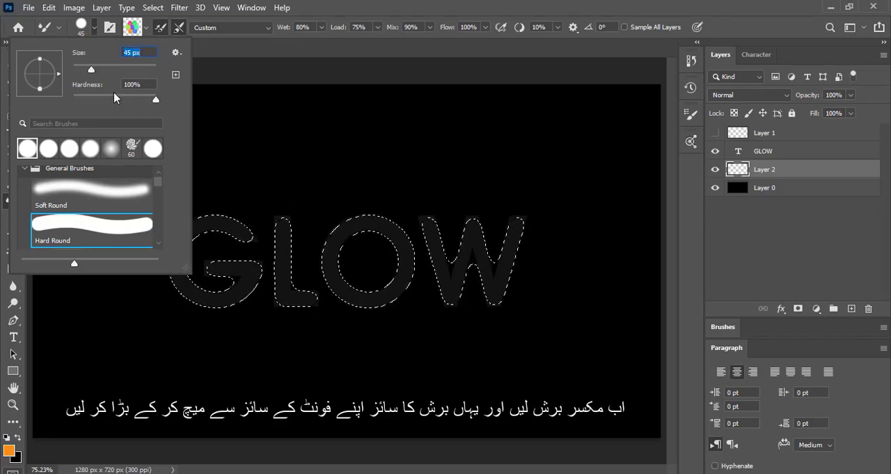
{"action": "left_click_drag", "start_coordinate": [93, 69], "coordinate": [99, 68]}
- Paint multicoloured Mixer Brush strokes along the letters G, L, O and W within the feathered selection on Layer 2
{"action": "left_click", "coordinate": [248, 237]}
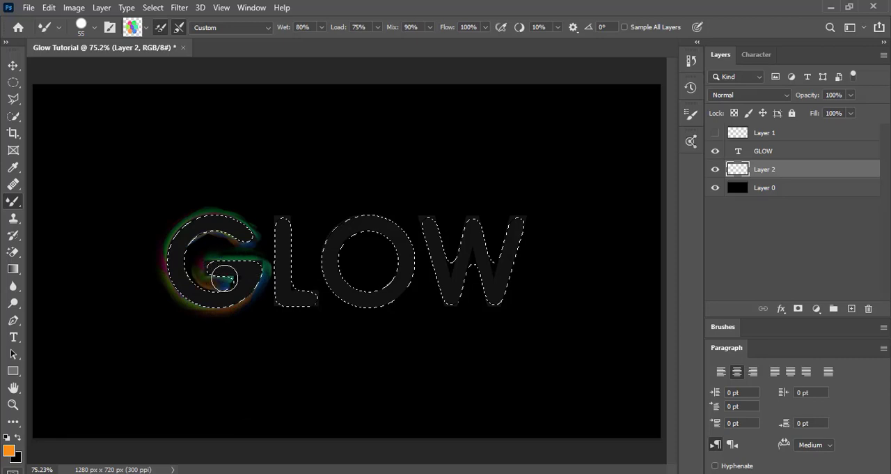
{"action": "mouse_move", "coordinate": [199, 248]}
{"action": "left_mouse_down"}
{"action": "mouse_move", "coordinate": [209, 236]}
{"action": "mouse_move", "coordinate": [249, 241]}
{"action": "left_mouse_up"}
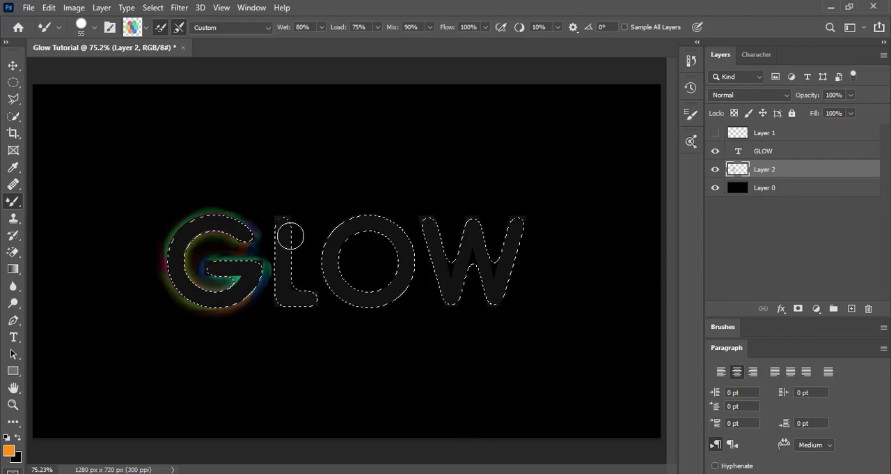
{"action": "mouse_move", "coordinate": [291, 236]}
{"action": "left_mouse_down"}
{"action": "mouse_move", "coordinate": [288, 284]}
{"action": "mouse_move", "coordinate": [307, 289]}
{"action": "mouse_move", "coordinate": [317, 303]}
{"action": "mouse_move", "coordinate": [308, 309]}
{"action": "mouse_move", "coordinate": [278, 294]}
{"action": "mouse_move", "coordinate": [275, 220]}
{"action": "left_mouse_up"}
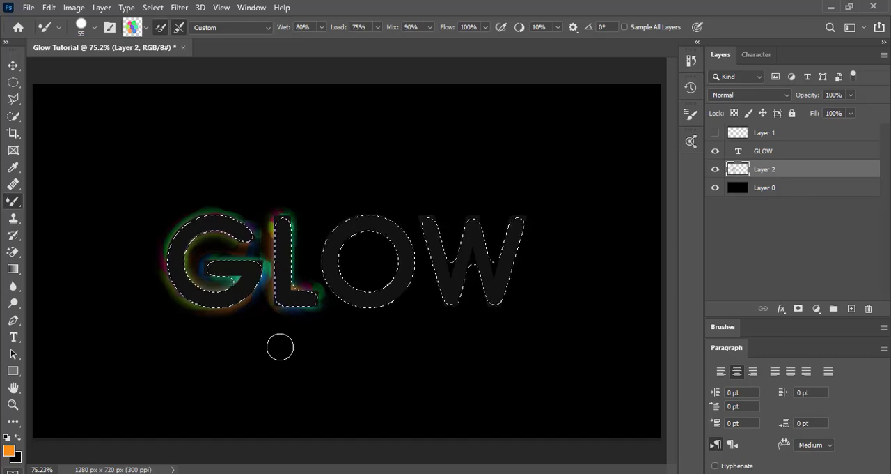
{"action": "mouse_move", "coordinate": [376, 216]}
{"action": "left_mouse_down"}
{"action": "mouse_move", "coordinate": [335, 250]}
{"action": "mouse_move", "coordinate": [352, 281]}
{"action": "mouse_move", "coordinate": [388, 284]}
{"action": "mouse_move", "coordinate": [393, 250]}
{"action": "mouse_move", "coordinate": [368, 233]}
{"action": "mouse_move", "coordinate": [322, 262]}
{"action": "mouse_move", "coordinate": [334, 292]}
{"action": "mouse_move", "coordinate": [382, 317]}
{"action": "left_mouse_up"}
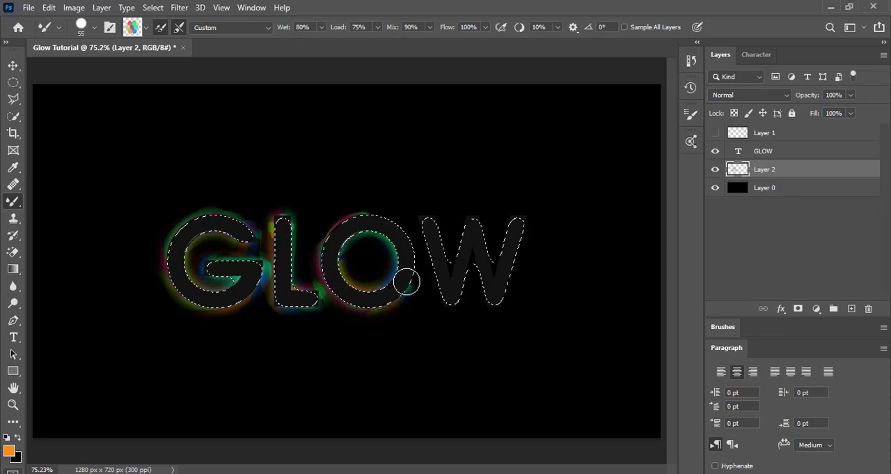
{"action": "left_click", "coordinate": [315, 300]}
{"action": "mouse_move", "coordinate": [433, 227]}
{"action": "left_mouse_down"}
{"action": "mouse_move", "coordinate": [458, 266]}
{"action": "mouse_move", "coordinate": [461, 222]}
{"action": "mouse_move", "coordinate": [471, 216]}
{"action": "mouse_move", "coordinate": [488, 263]}
{"action": "mouse_move", "coordinate": [517, 214]}
{"action": "mouse_move", "coordinate": [507, 266]}
{"action": "left_mouse_up"}
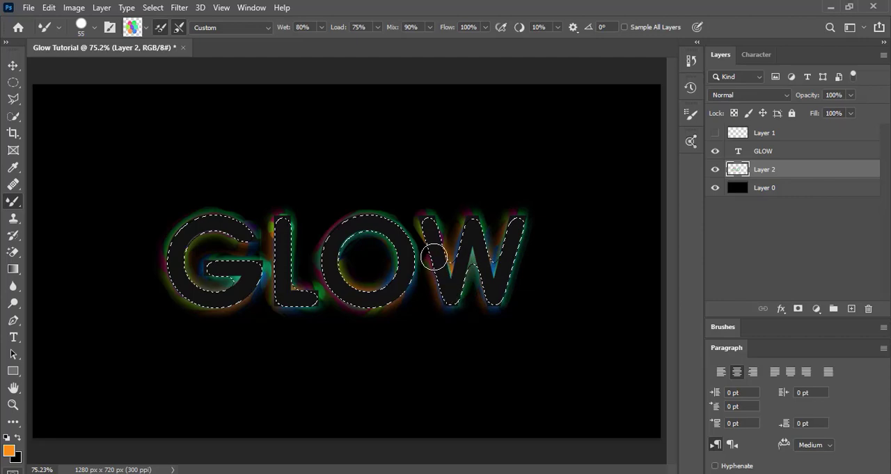
{"action": "mouse_move", "coordinate": [425, 229]}
{"action": "left_mouse_down"}
{"action": "mouse_move", "coordinate": [424, 221]}
{"action": "mouse_move", "coordinate": [426, 251]}
{"action": "left_mouse_up"}
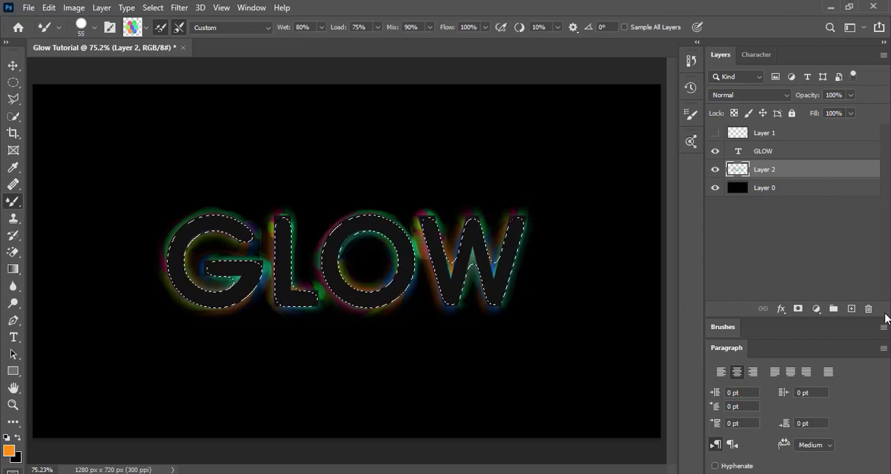
- Apply a second pass of multicoloured strokes over the W, O and L to strengthen the glow
{"action": "left_click_drag", "start_coordinate": [432, 222], "coordinate": [438, 263]}
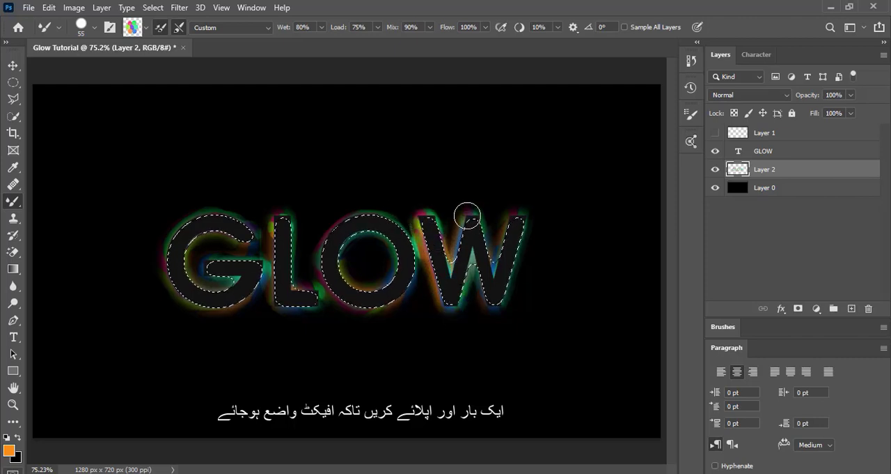
{"action": "left_click_drag", "start_coordinate": [493, 294], "coordinate": [524, 208]}
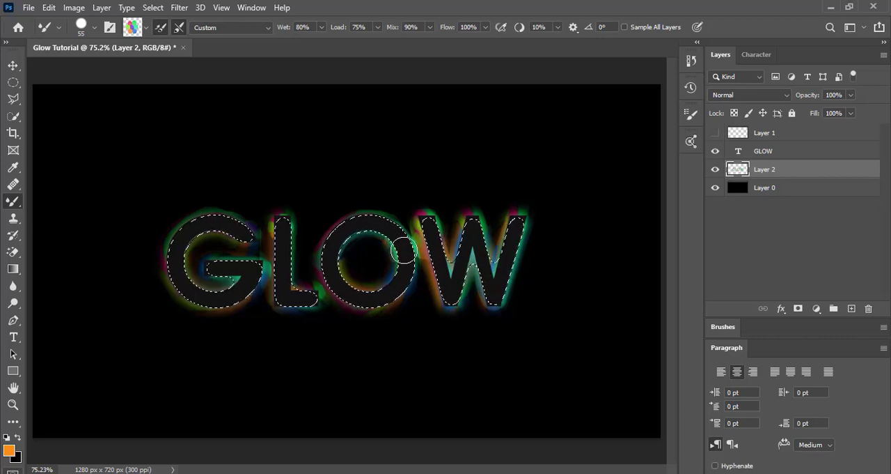
{"action": "mouse_move", "coordinate": [378, 311]}
{"action": "left_mouse_down"}
{"action": "mouse_move", "coordinate": [341, 291]}
{"action": "mouse_move", "coordinate": [328, 269]}
{"action": "mouse_move", "coordinate": [338, 221]}
{"action": "mouse_move", "coordinate": [358, 213]}
{"action": "mouse_move", "coordinate": [393, 241]}
{"action": "mouse_move", "coordinate": [397, 267]}
{"action": "mouse_move", "coordinate": [352, 266]}
{"action": "mouse_move", "coordinate": [372, 237]}
{"action": "mouse_move", "coordinate": [394, 264]}
{"action": "mouse_move", "coordinate": [383, 244]}
{"action": "left_mouse_up"}
{"action": "mouse_move", "coordinate": [271, 220]}
{"action": "left_mouse_down"}
{"action": "mouse_move", "coordinate": [282, 252]}
{"action": "mouse_move", "coordinate": [288, 235]}
{"action": "mouse_move", "coordinate": [287, 291]}
{"action": "mouse_move", "coordinate": [320, 292]}
{"action": "mouse_move", "coordinate": [322, 301]}
{"action": "mouse_move", "coordinate": [282, 304]}
{"action": "mouse_move", "coordinate": [276, 231]}
{"action": "mouse_move", "coordinate": [240, 257]}
{"action": "mouse_move", "coordinate": [249, 266]}
{"action": "mouse_move", "coordinate": [264, 254]}
{"action": "mouse_move", "coordinate": [260, 262]}
{"action": "mouse_move", "coordinate": [201, 257]}
{"action": "mouse_move", "coordinate": [209, 268]}
{"action": "mouse_move", "coordinate": [229, 269]}
{"action": "mouse_move", "coordinate": [231, 281]}
{"action": "mouse_move", "coordinate": [198, 273]}
{"action": "mouse_move", "coordinate": [186, 263]}
{"action": "mouse_move", "coordinate": [199, 236]}
{"action": "mouse_move", "coordinate": [252, 241]}
{"action": "mouse_move", "coordinate": [225, 221]}
{"action": "mouse_move", "coordinate": [189, 231]}
{"action": "mouse_move", "coordinate": [165, 280]}
{"action": "mouse_move", "coordinate": [218, 322]}
{"action": "mouse_move", "coordinate": [261, 263]}
{"action": "left_mouse_up"}
{"action": "key", "text": "x"}
{"action": "mouse_move", "coordinate": [422, 279]}
{"action": "left_mouse_down"}
{"action": "mouse_move", "coordinate": [418, 221]}
{"action": "mouse_move", "coordinate": [438, 289]}
{"action": "mouse_move", "coordinate": [418, 194]}
{"action": "left_mouse_up"}
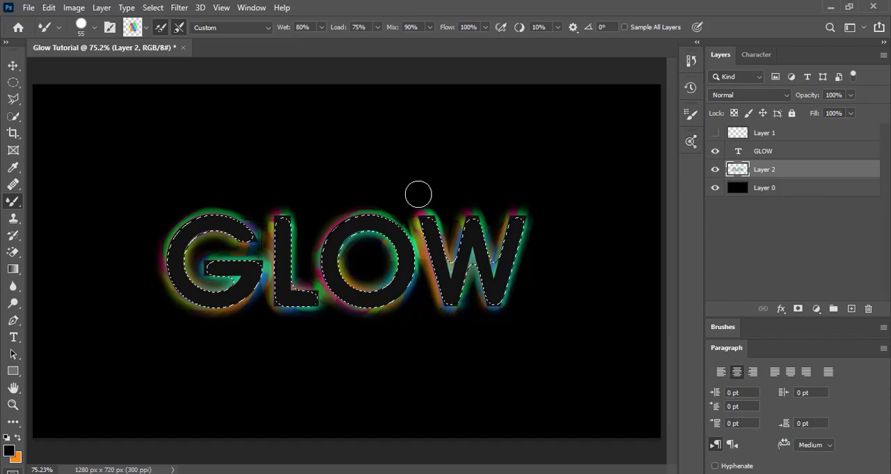
- Touch up the glow around the W and O with more Mixer Brush strokes and clear the selection
{"action": "mouse_move", "coordinate": [443, 287]}
{"action": "left_mouse_down"}
{"action": "mouse_move", "coordinate": [469, 194]}
{"action": "mouse_move", "coordinate": [465, 253]}
{"action": "mouse_move", "coordinate": [475, 180]}
{"action": "mouse_move", "coordinate": [492, 289]}
{"action": "mouse_move", "coordinate": [535, 184]}
{"action": "mouse_move", "coordinate": [492, 319]}
{"action": "mouse_move", "coordinate": [485, 270]}
{"action": "left_mouse_up"}
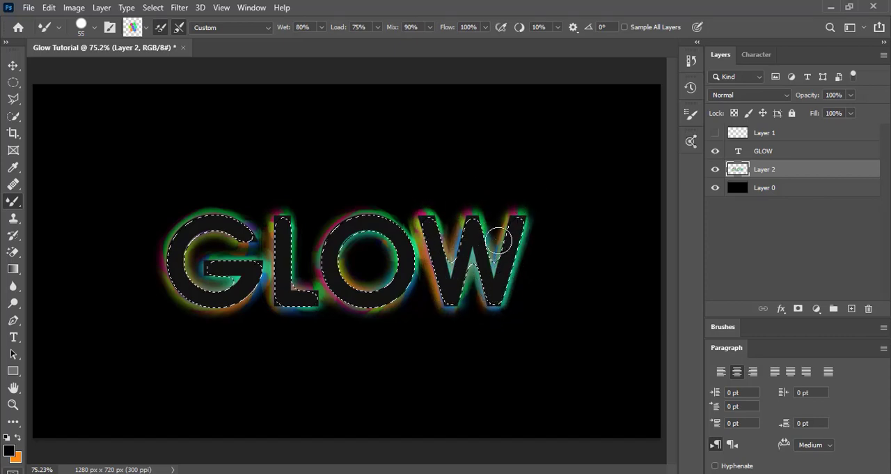
{"action": "mouse_move", "coordinate": [430, 242]}
{"action": "left_mouse_down"}
{"action": "mouse_move", "coordinate": [432, 268]}
{"action": "mouse_move", "coordinate": [422, 255]}
{"action": "left_mouse_up"}
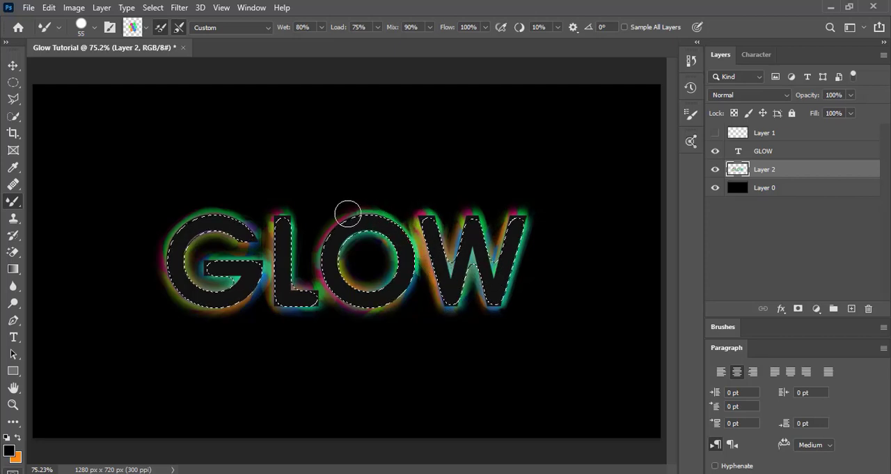
{"action": "mouse_move", "coordinate": [348, 214]}
{"action": "left_mouse_down"}
{"action": "mouse_move", "coordinate": [330, 267]}
{"action": "mouse_move", "coordinate": [353, 289]}
{"action": "mouse_move", "coordinate": [400, 299]}
{"action": "mouse_move", "coordinate": [403, 241]}
{"action": "mouse_move", "coordinate": [350, 264]}
{"action": "mouse_move", "coordinate": [403, 244]}
{"action": "left_mouse_up"}
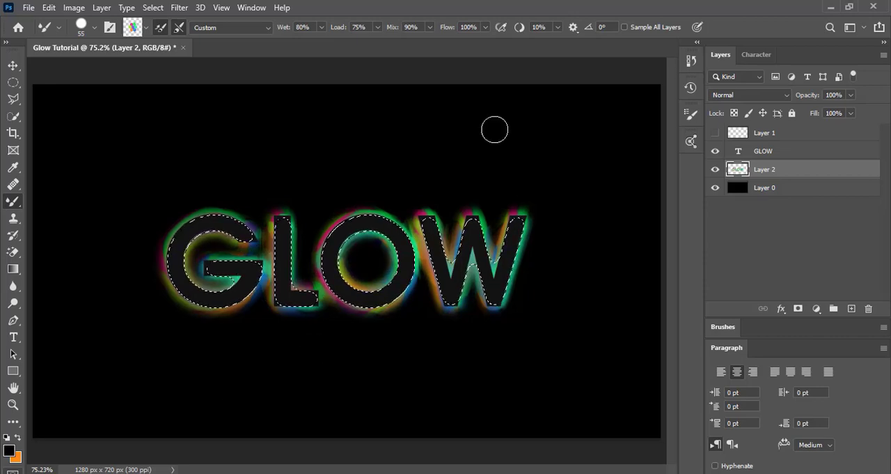
{"action": "key", "text": "ctrl+d"}
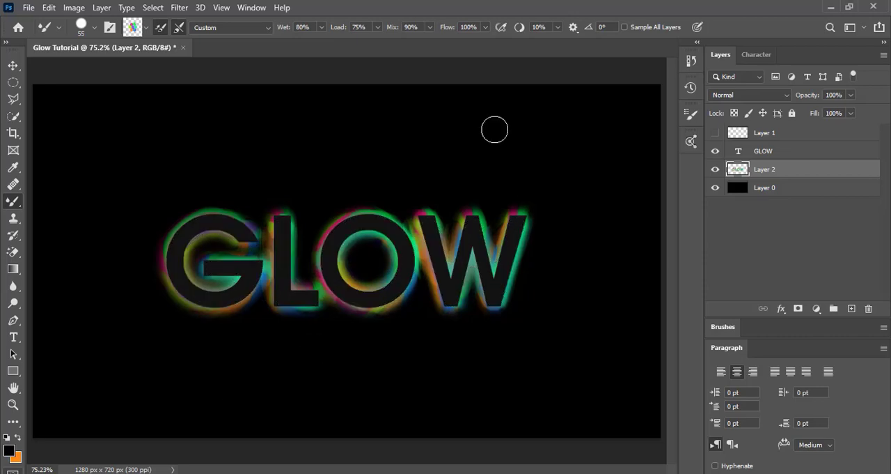
- Recolour the GLOW text to pure black, then briefly hide and reshow its layer to check the painted glow underneath
{"action": "left_click", "coordinate": [12, 66]}
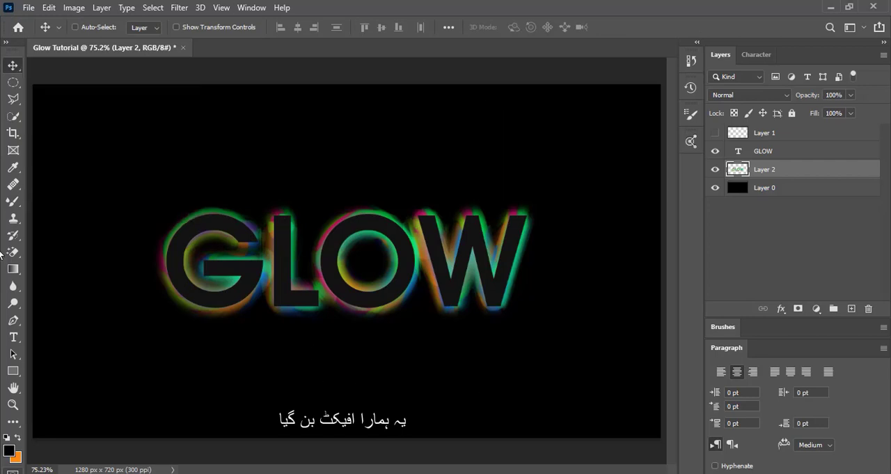
{"action": "left_click", "coordinate": [13, 337]}
{"action": "double_click", "coordinate": [445, 288]}
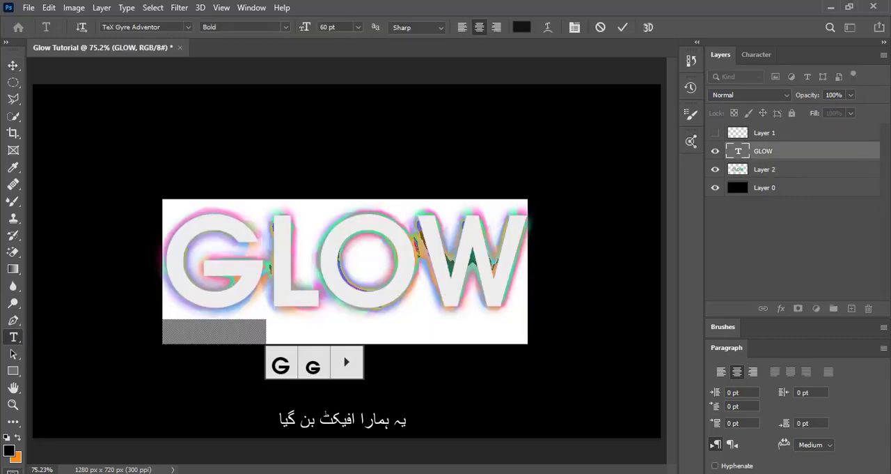
{"action": "left_click", "coordinate": [19, 438]}
{"action": "left_click", "coordinate": [19, 439]}
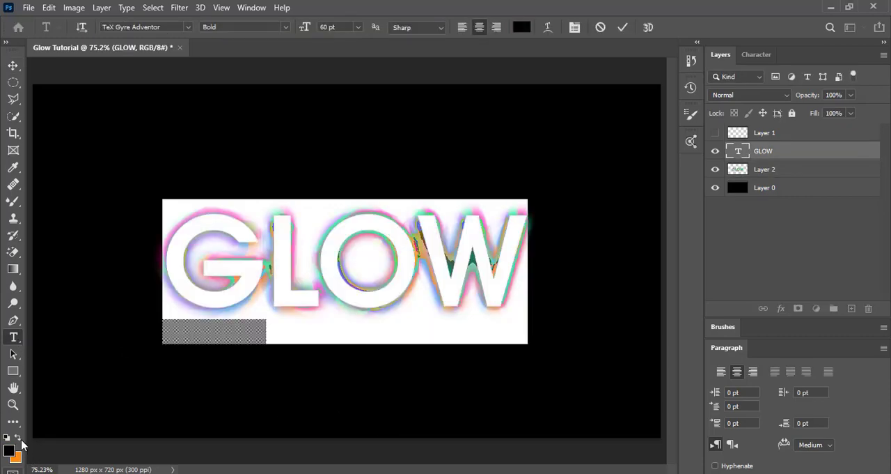
{"action": "left_click", "coordinate": [13, 81]}
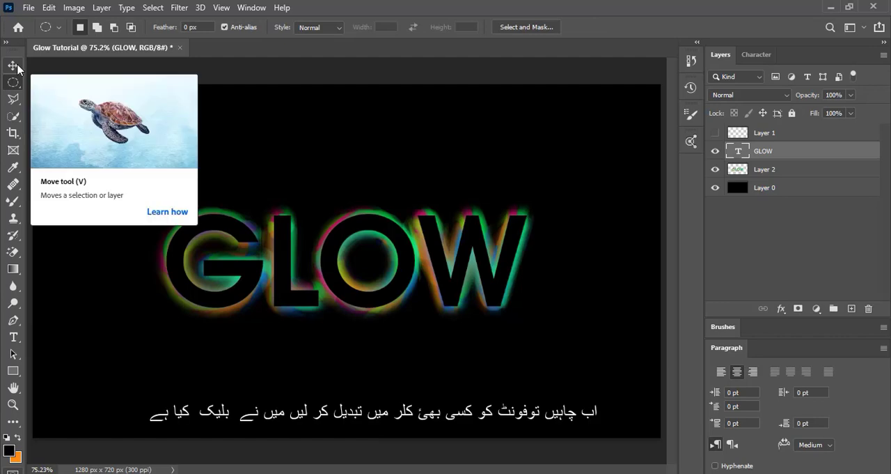
{"action": "left_click", "coordinate": [17, 65]}
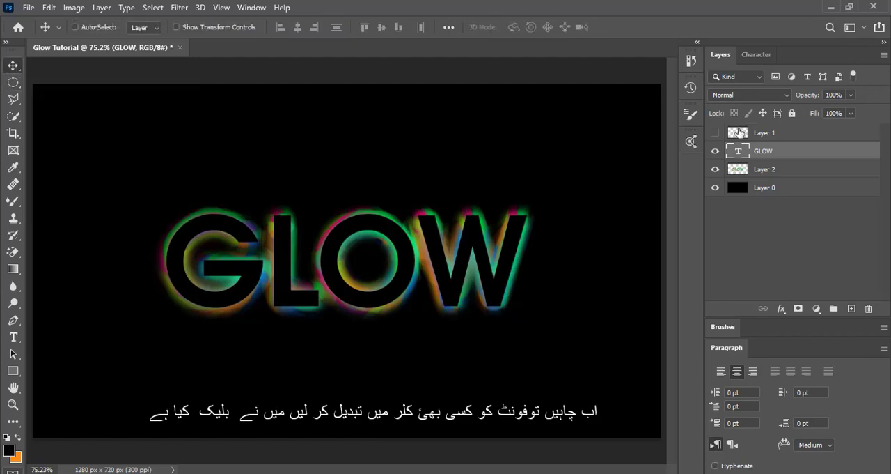
{"action": "left_click", "coordinate": [714, 153]}
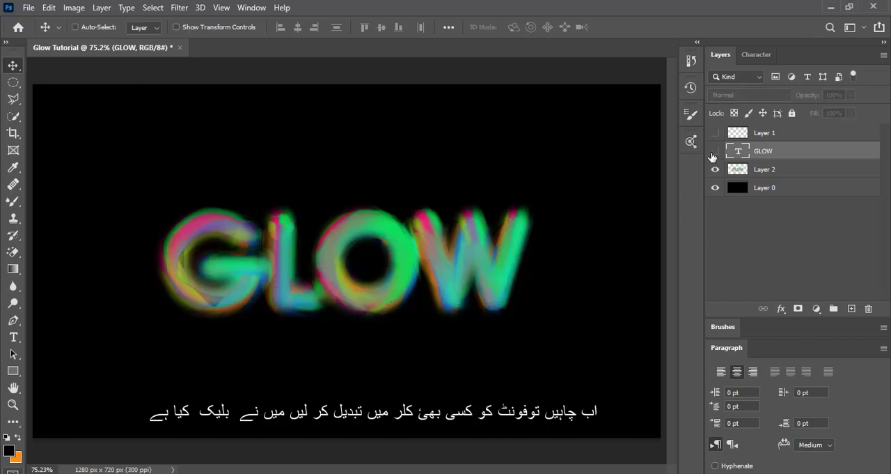
{"action": "left_click", "coordinate": [714, 152]}
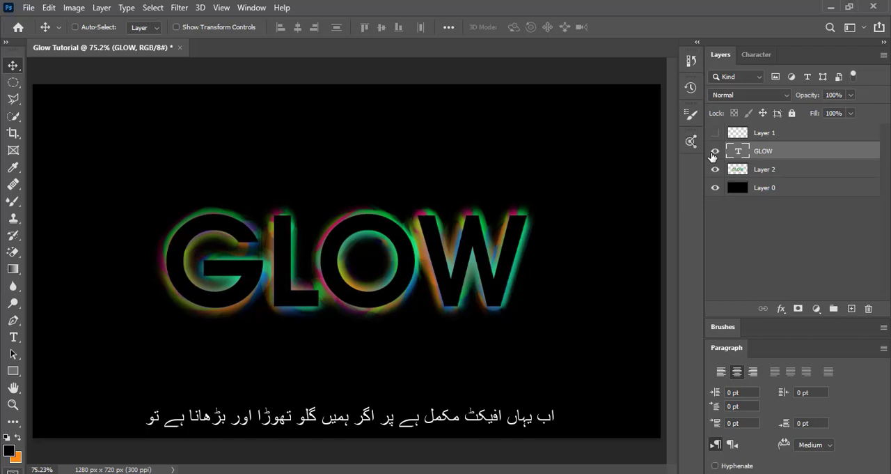
- Duplicate the glow layer, Layer 2, and apply a Gaussian Blur with a 7-pixel radius to the original beneath the copy
{"action": "left_click", "coordinate": [791, 173]}
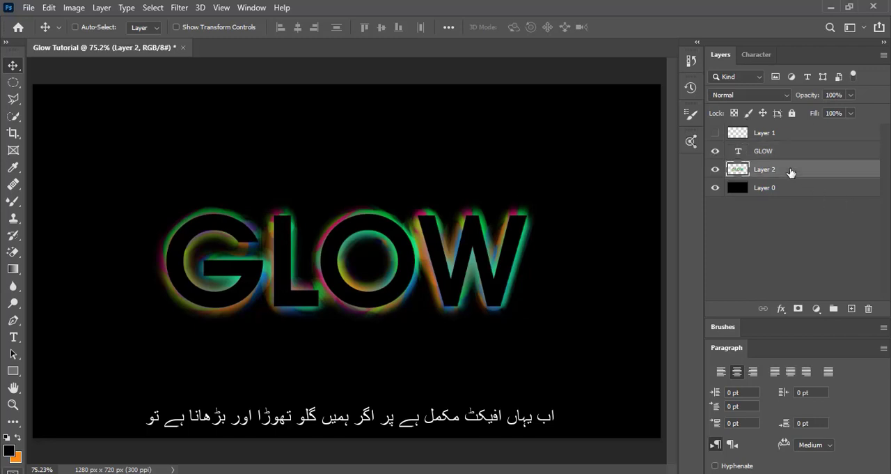
{"action": "key", "text": "ctrl+j"}
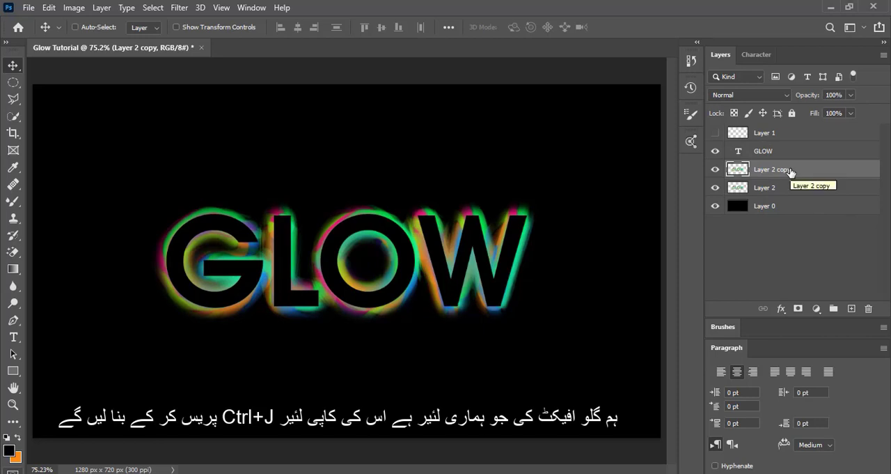
{"action": "left_click", "coordinate": [771, 188]}
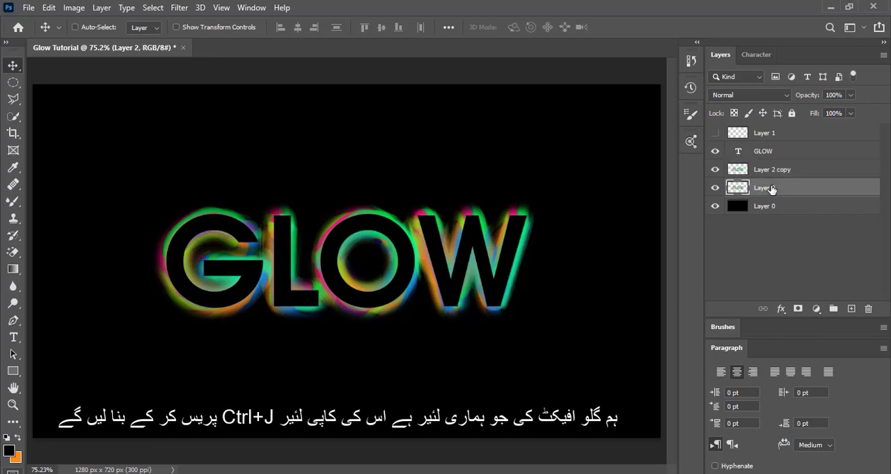
{"action": "left_click", "coordinate": [186, 9]}
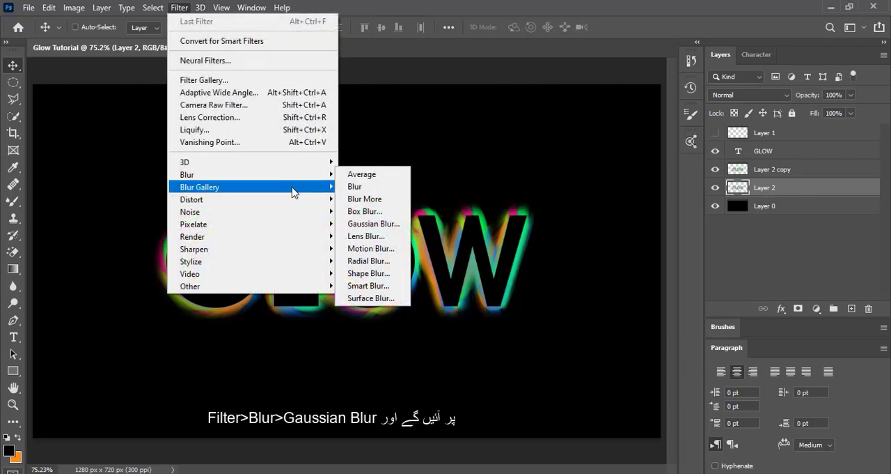
{"action": "left_click", "coordinate": [367, 223]}
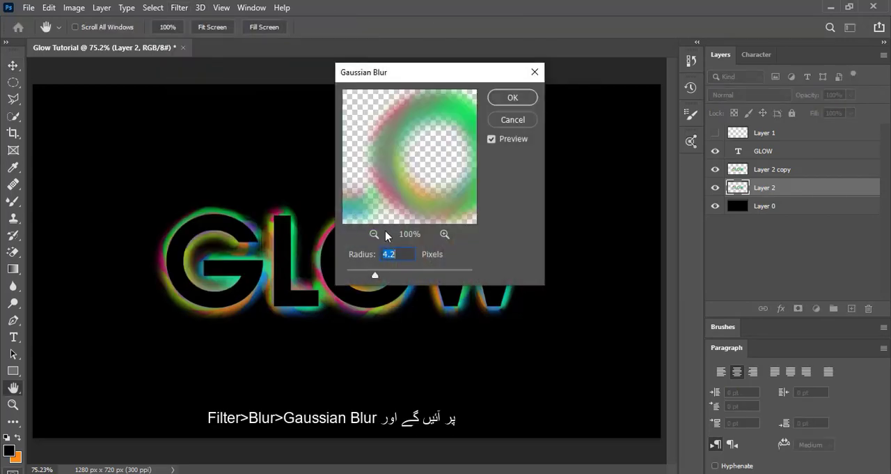
{"action": "left_click", "coordinate": [387, 276]}
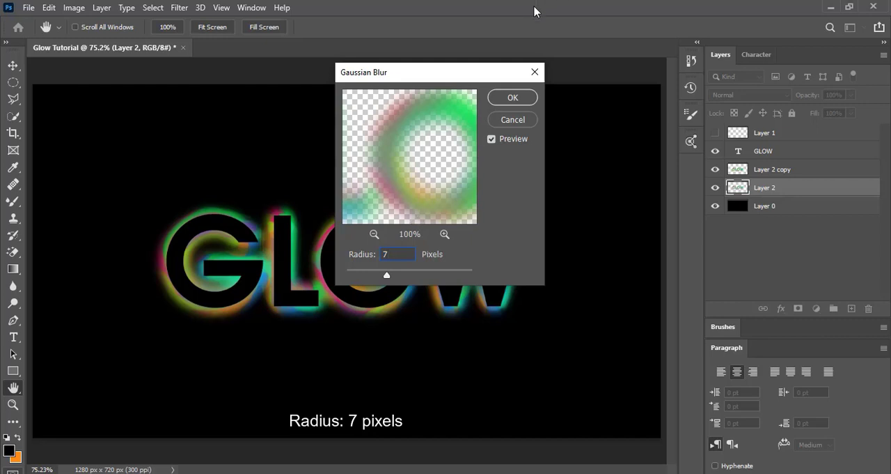
{"action": "left_click", "coordinate": [514, 100]}
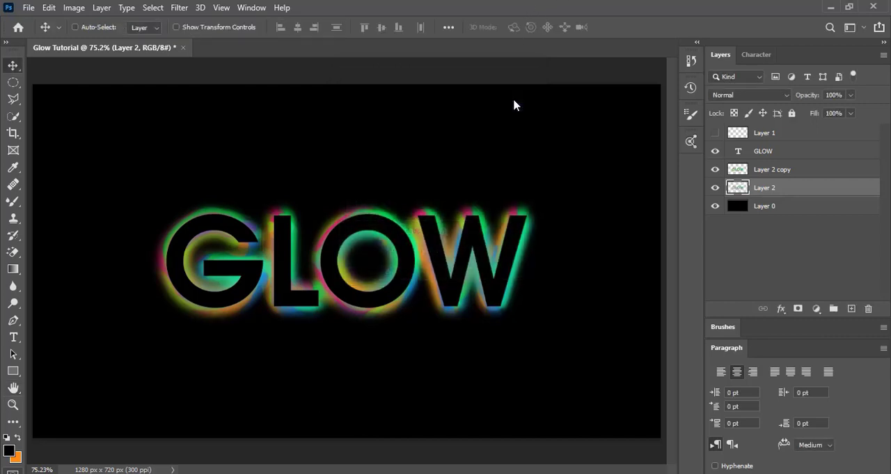